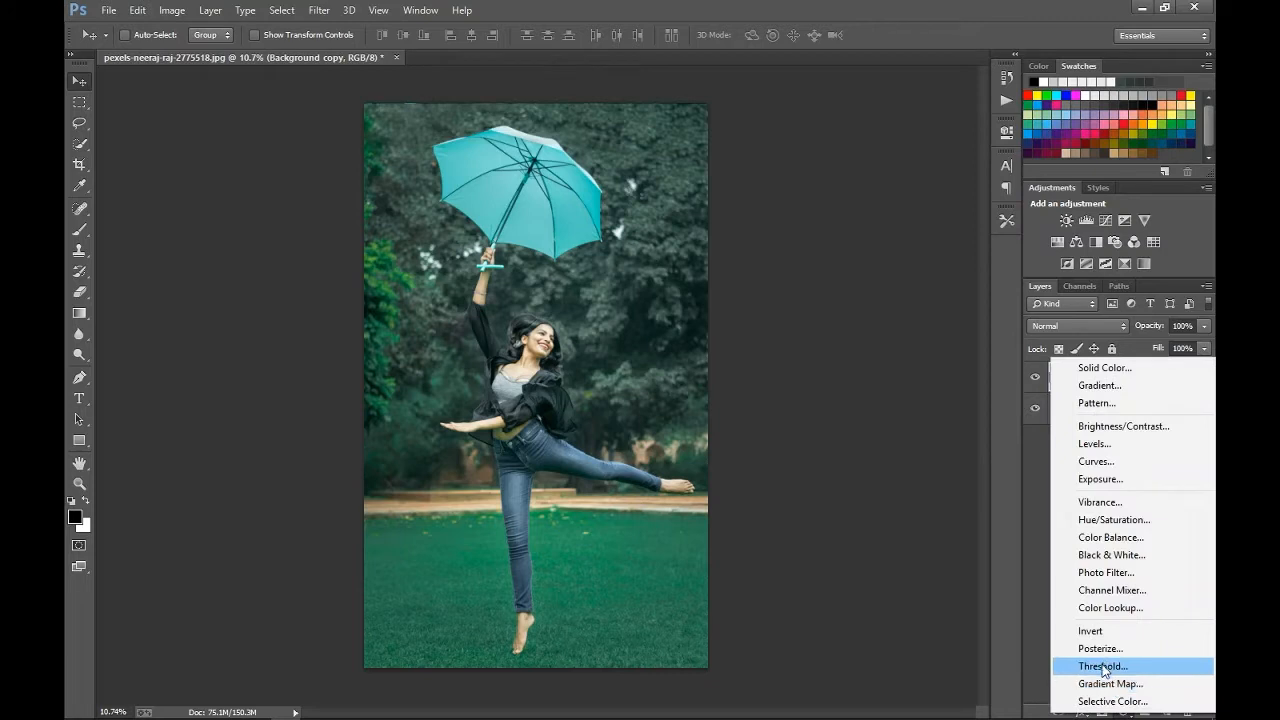
# Add a Gradient Map adjustment layer above the background copy, using the violet-to-orange preset.
pyautogui.click(1112, 686)
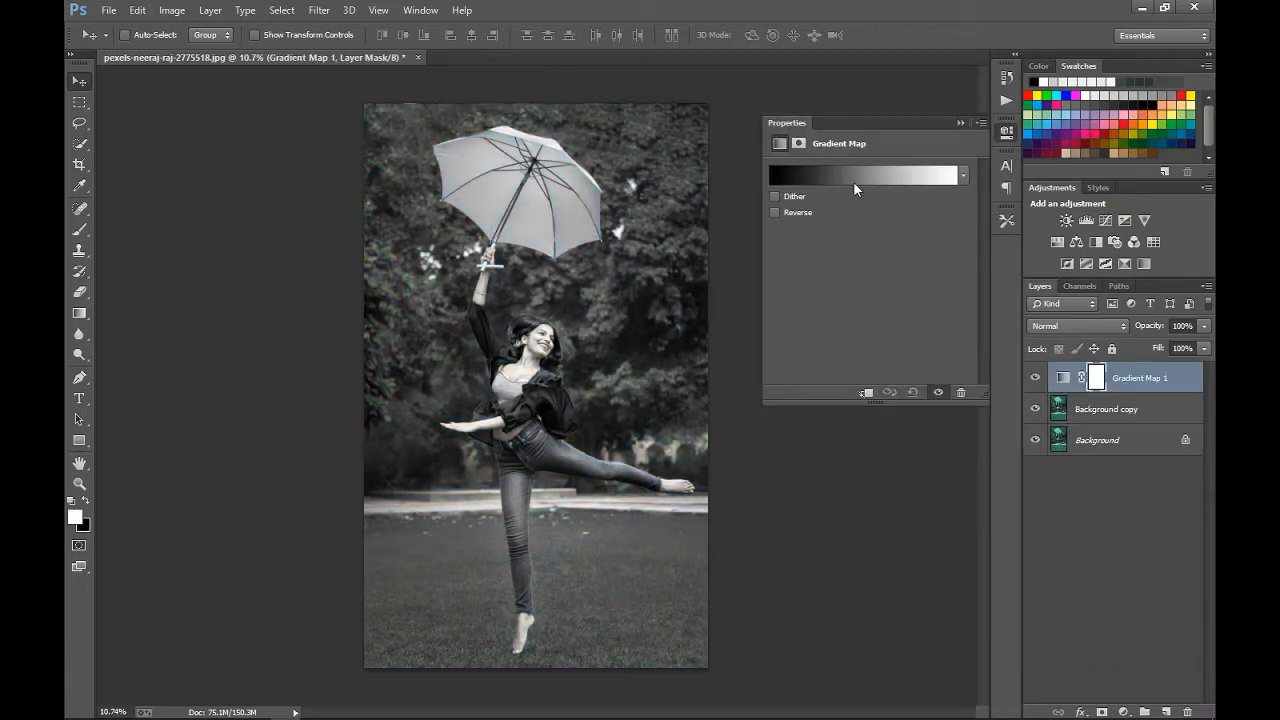
pyautogui.click(853, 179)
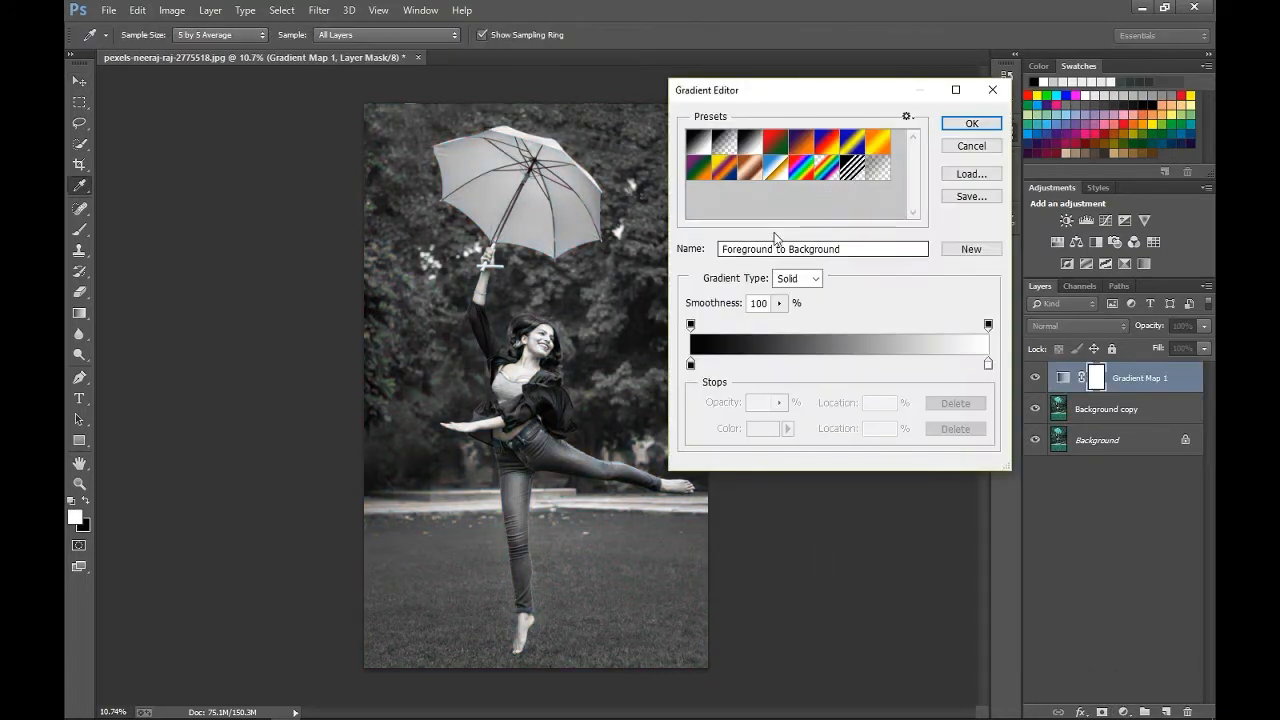
pyautogui.click(801, 142)
pyautogui.click(965, 125)
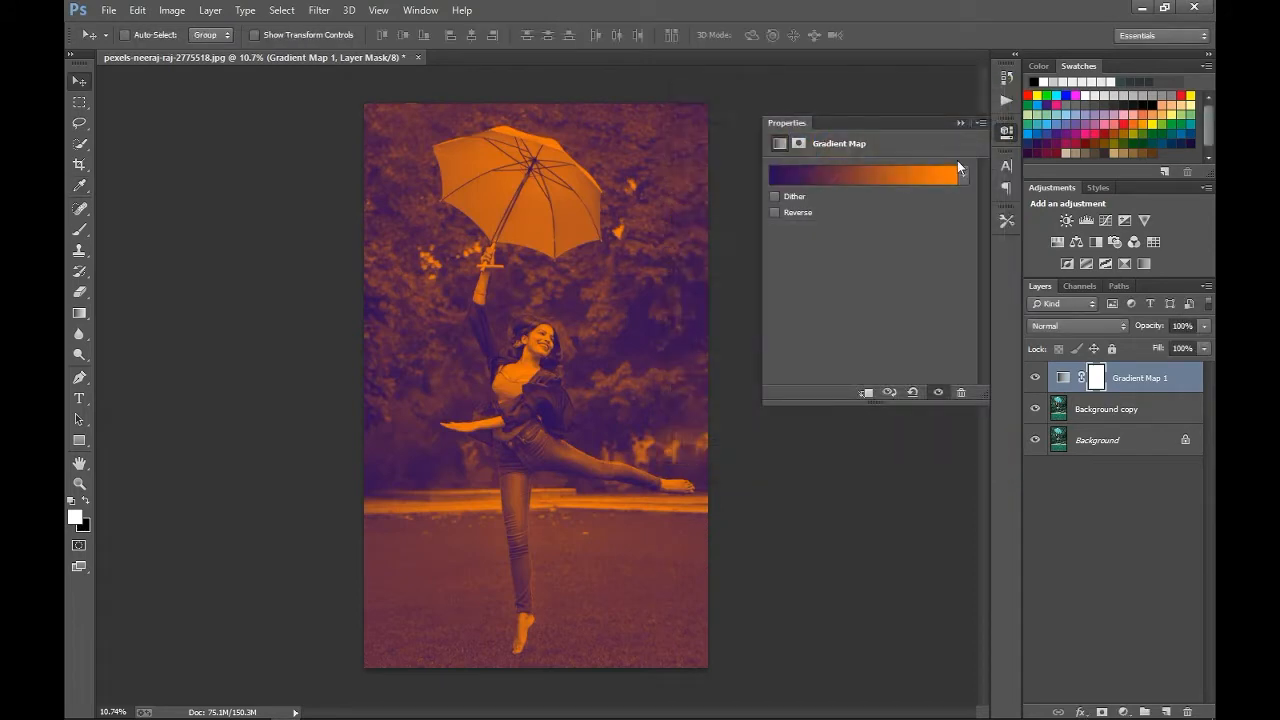
pyautogui.click(960, 123)
# Set the gradient map layer's blend mode to Soft Light and its opacity to 30%.
pyautogui.click(1061, 328)
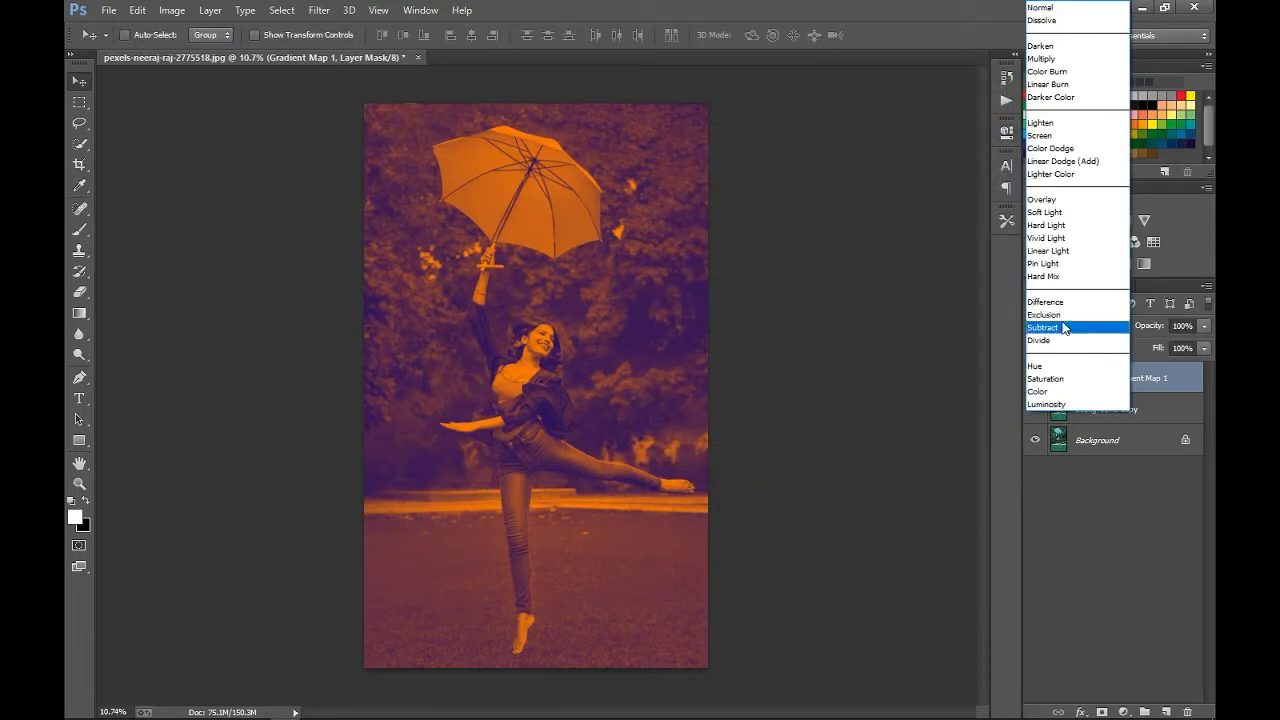
pyautogui.click(1045, 212)
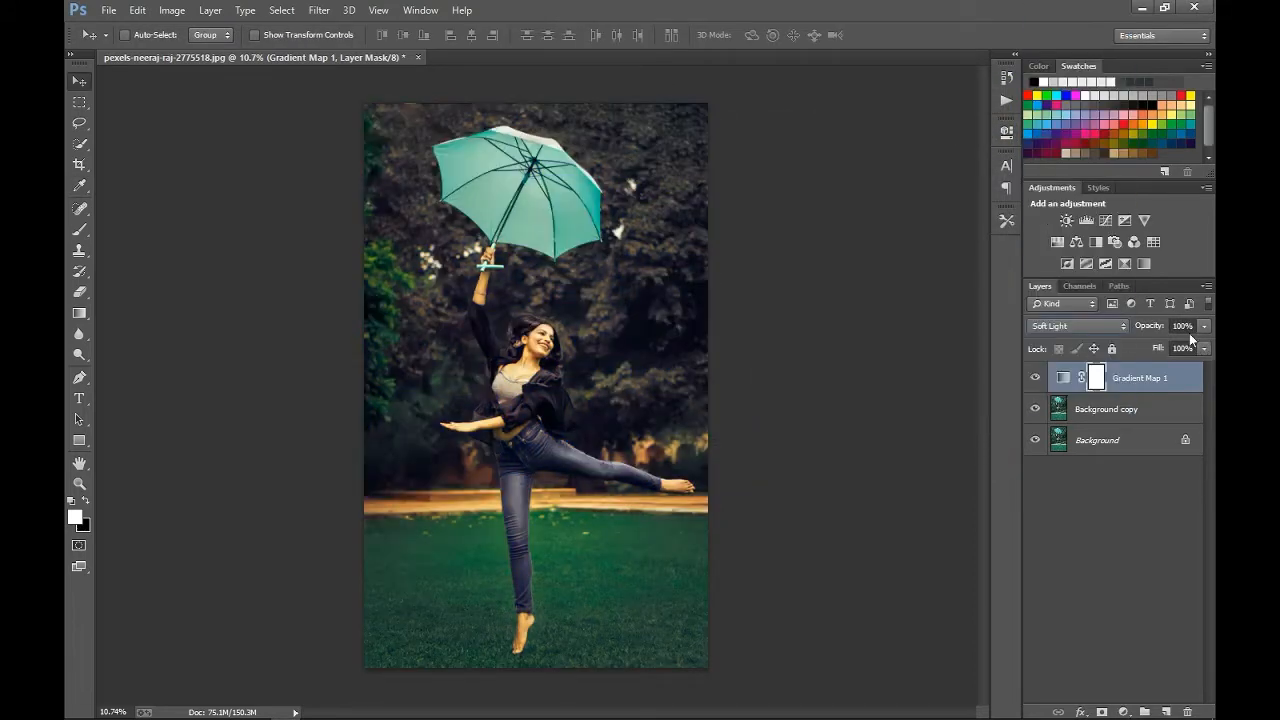
pyautogui.moveTo(1150, 329); pyautogui.dragTo(1082, 329)
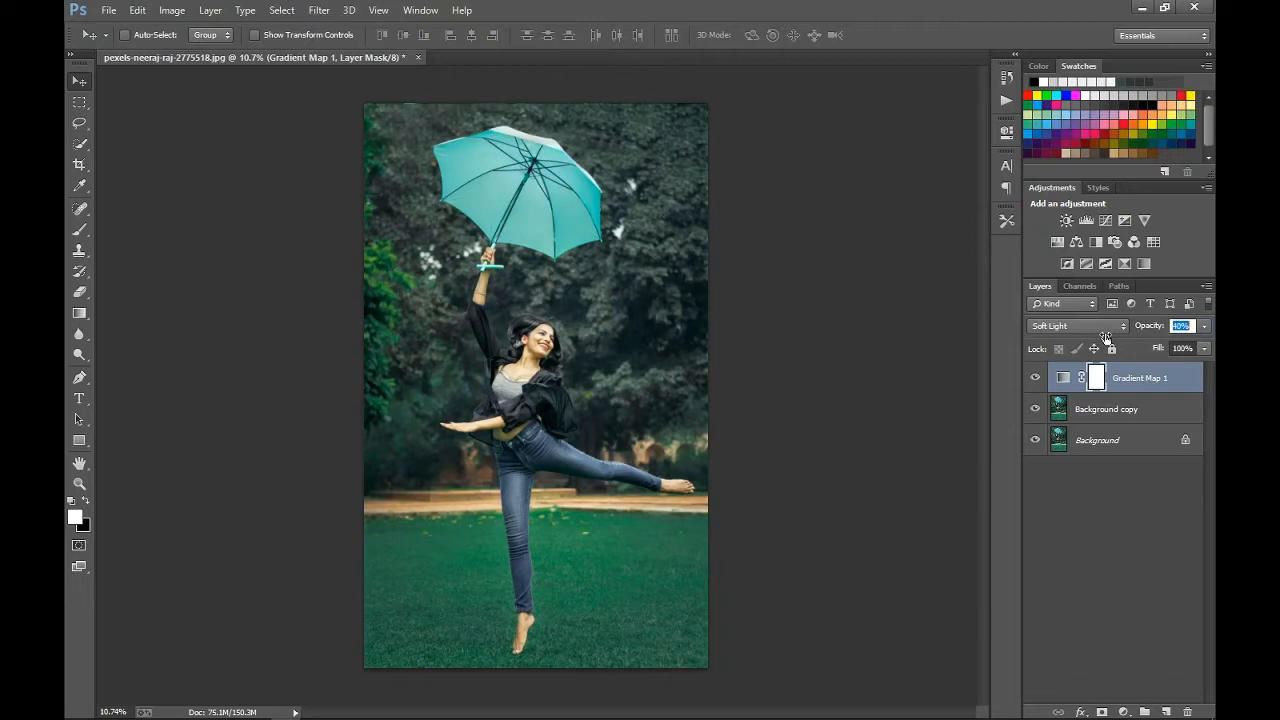
pyautogui.moveTo(1106, 338); pyautogui.dragTo(1095, 338)
# Examine the woman up close with the gradient map layer hidden and shown.
pyautogui.scroll(-2, 801, 288)
pyautogui.scroll(4, 801, 288)
pyautogui.scroll(7, 570, 392)
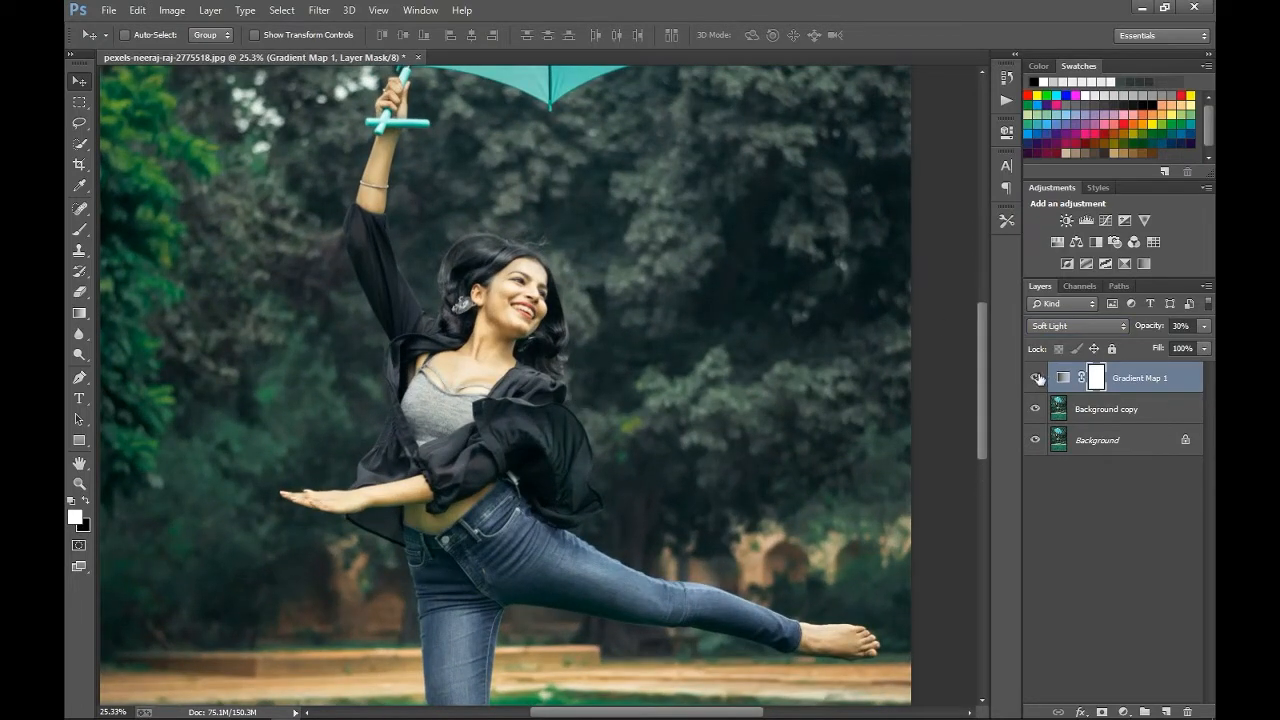
pyautogui.click(1037, 378)
pyautogui.click(1037, 378)
pyautogui.click(1037, 378)
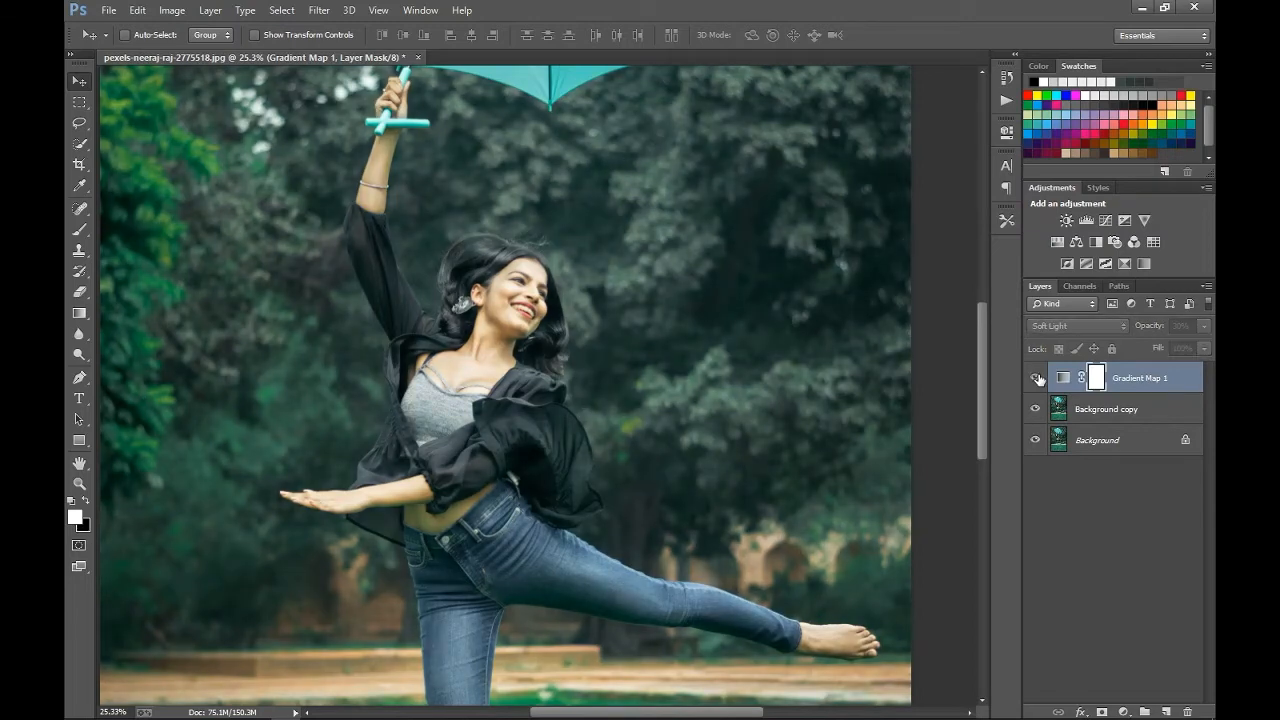
pyautogui.click(1037, 378)
pyautogui.scroll(-8, 970, 400)
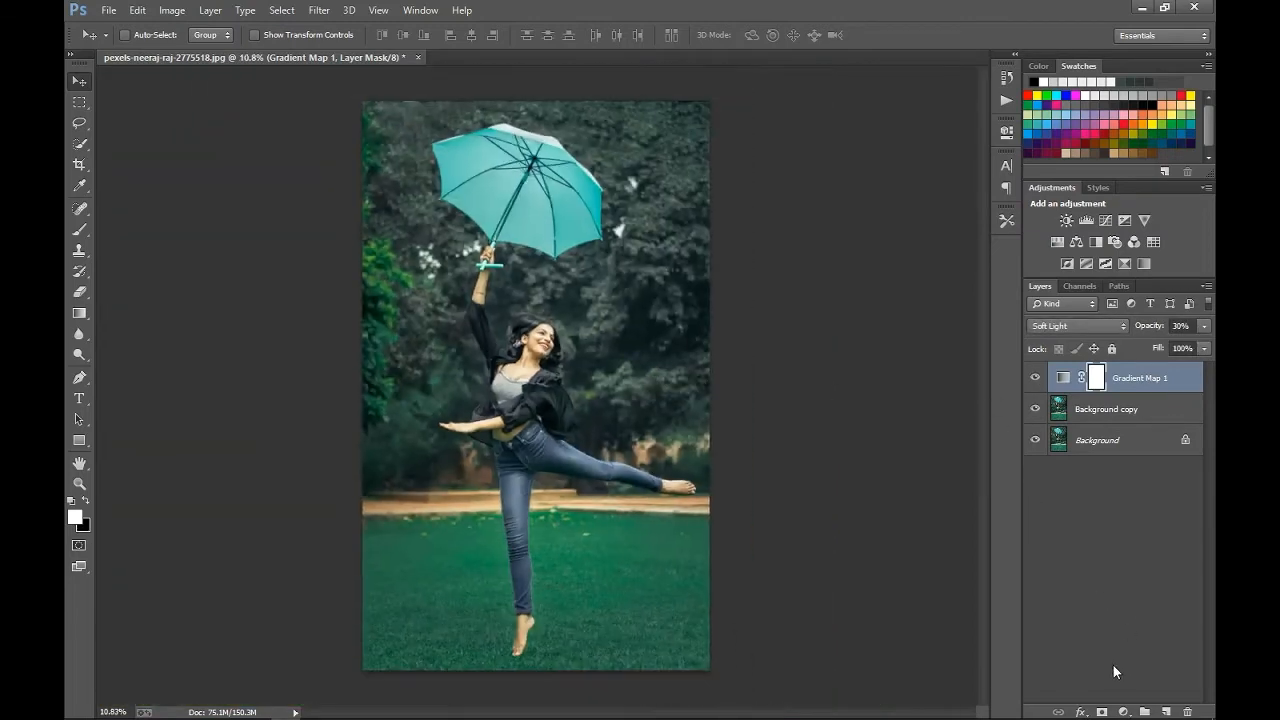
# Add a gradient fill layer with a Noise-type gradient and set its blend mode to Soft Light.
pyautogui.moveTo(1110, 711)
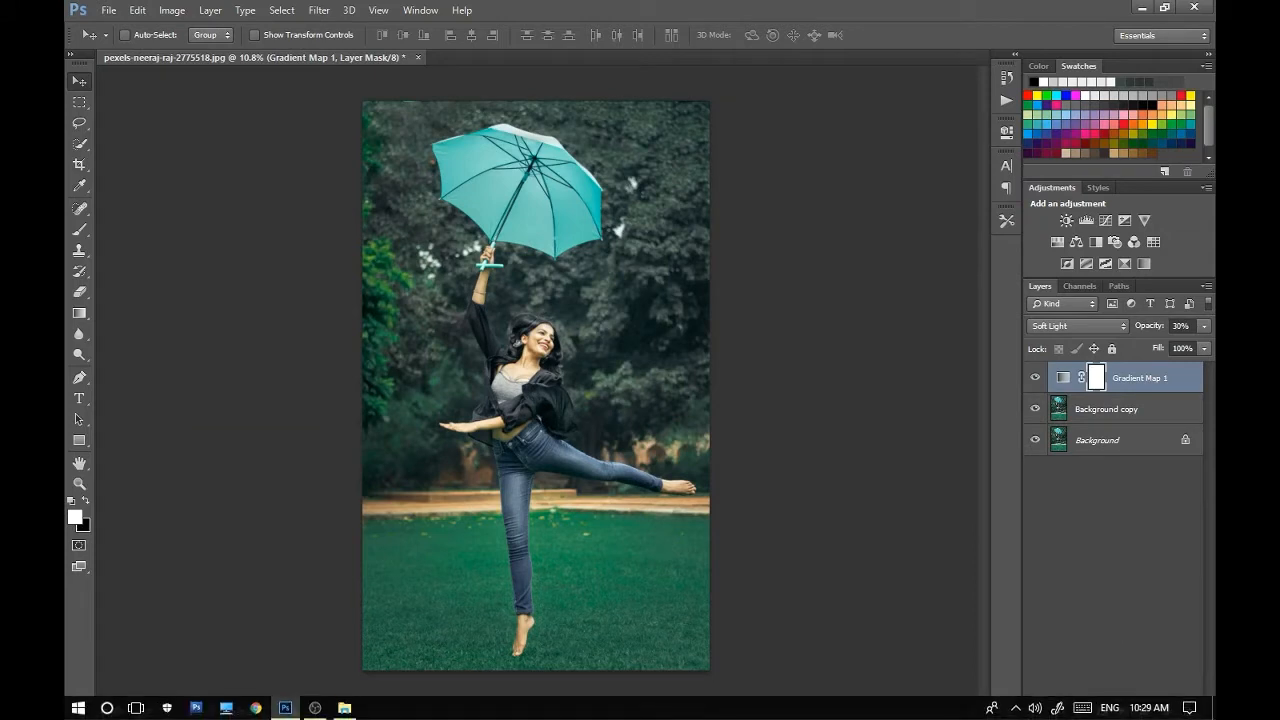
pyautogui.click(1124, 711)
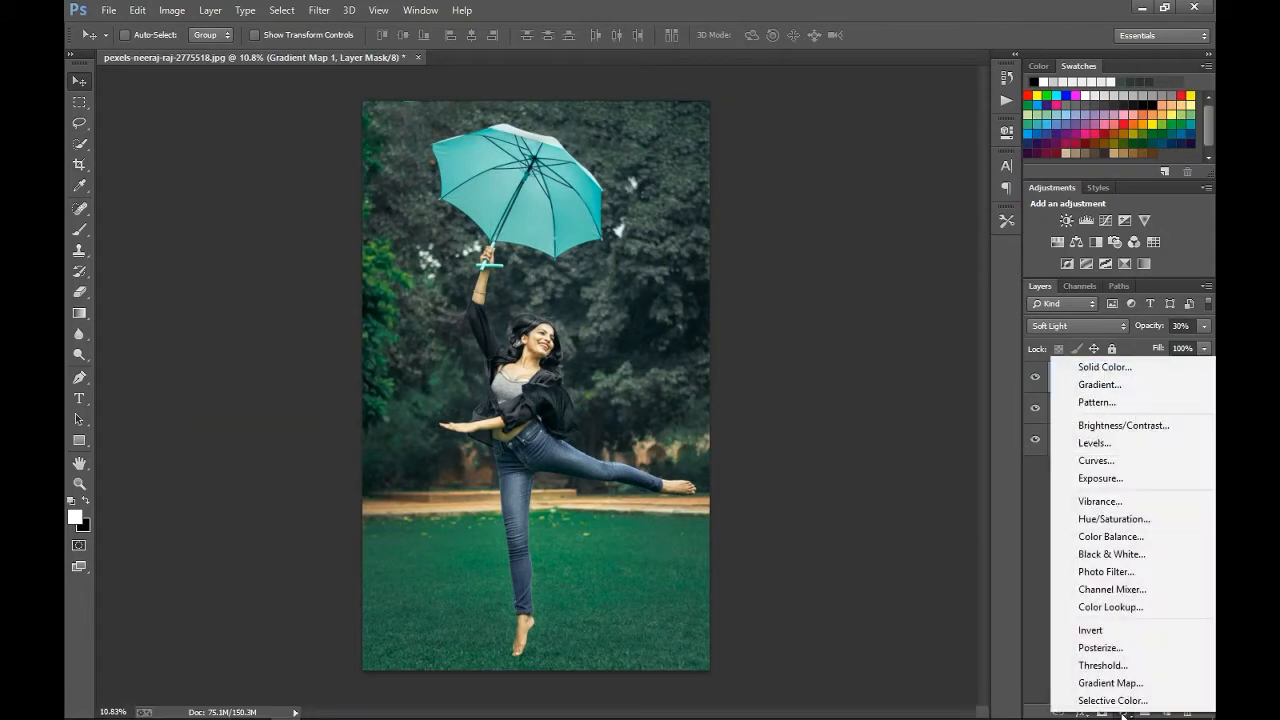
pyautogui.click(1100, 384)
pyautogui.click(904, 246)
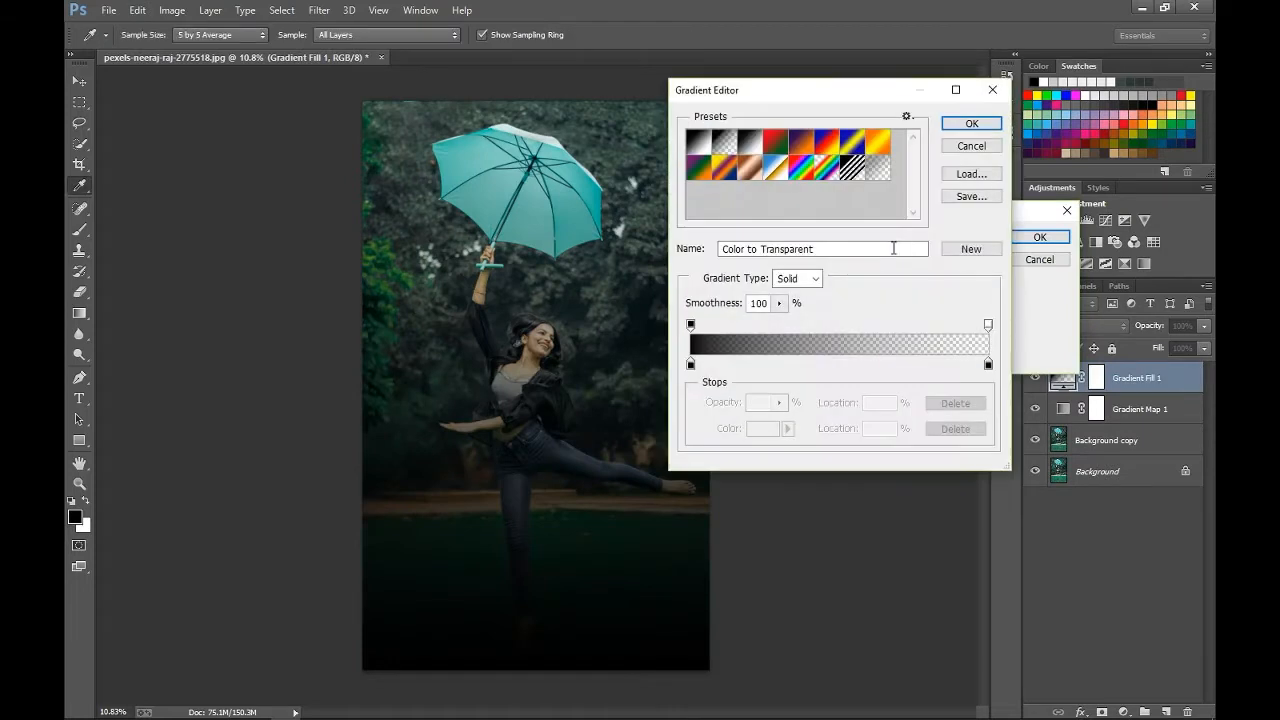
pyautogui.click(797, 278)
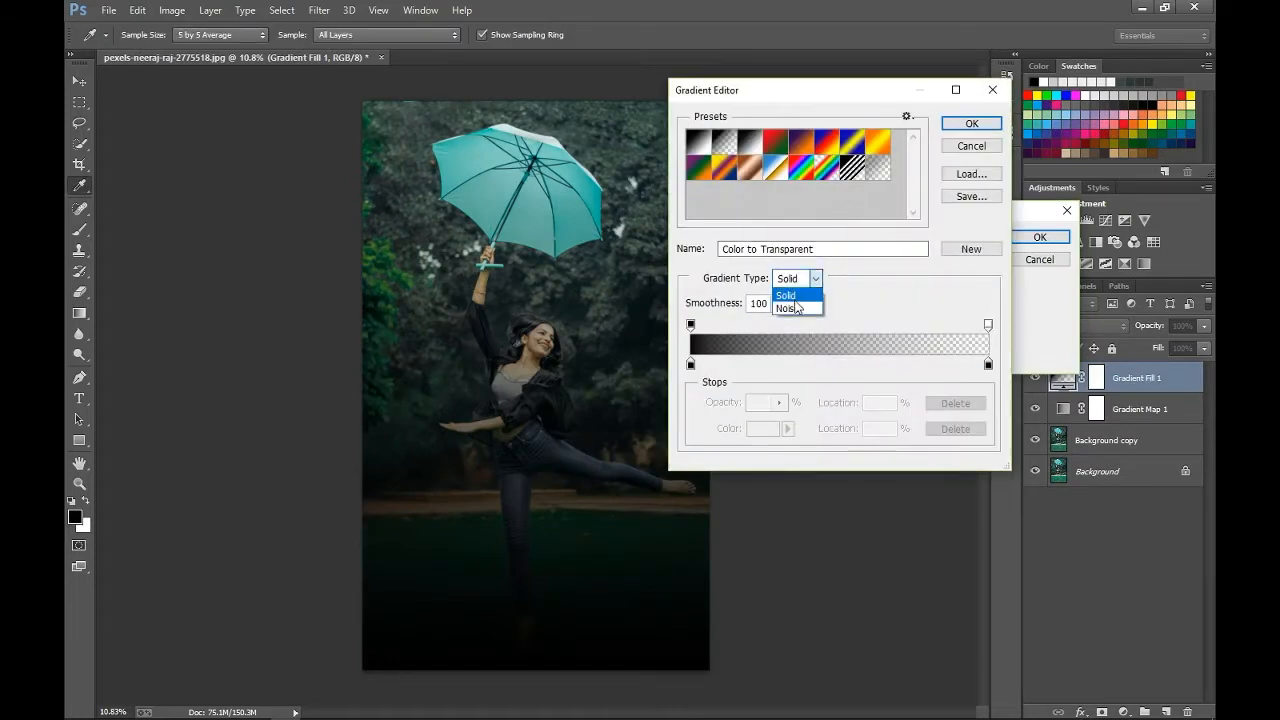
pyautogui.click(790, 307)
pyautogui.click(970, 123)
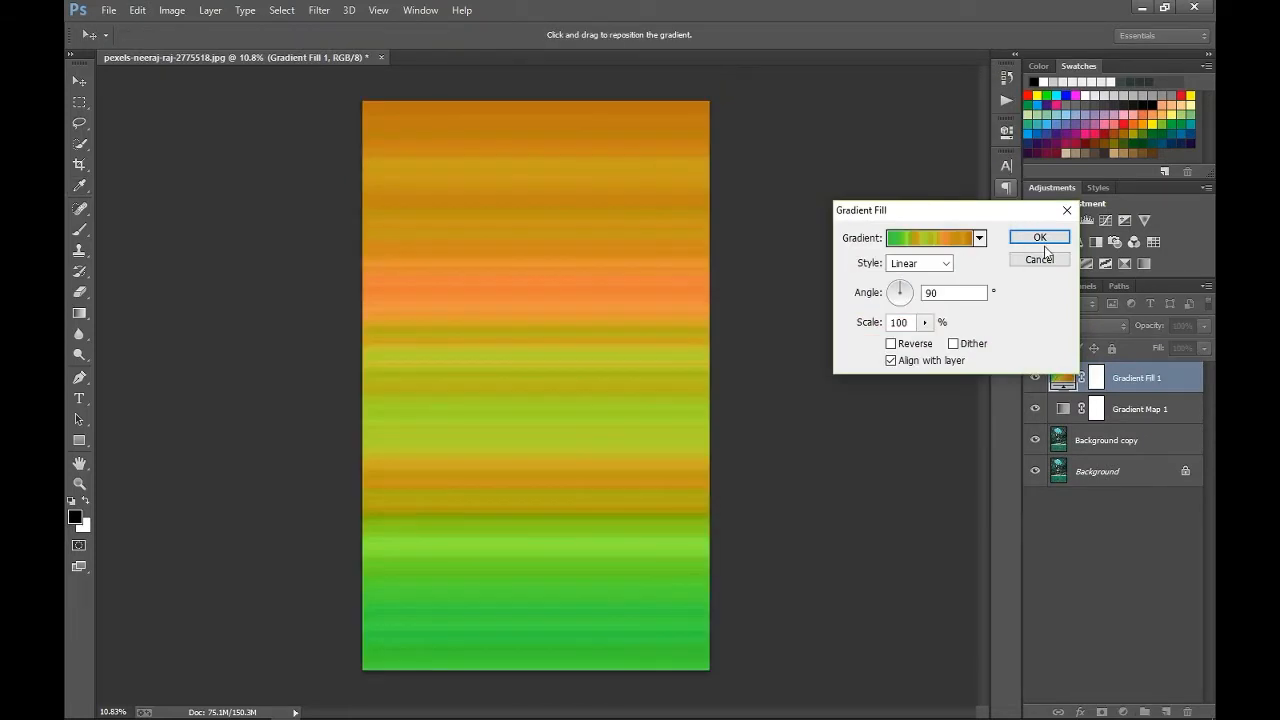
pyautogui.click(1040, 238)
pyautogui.click(1053, 328)
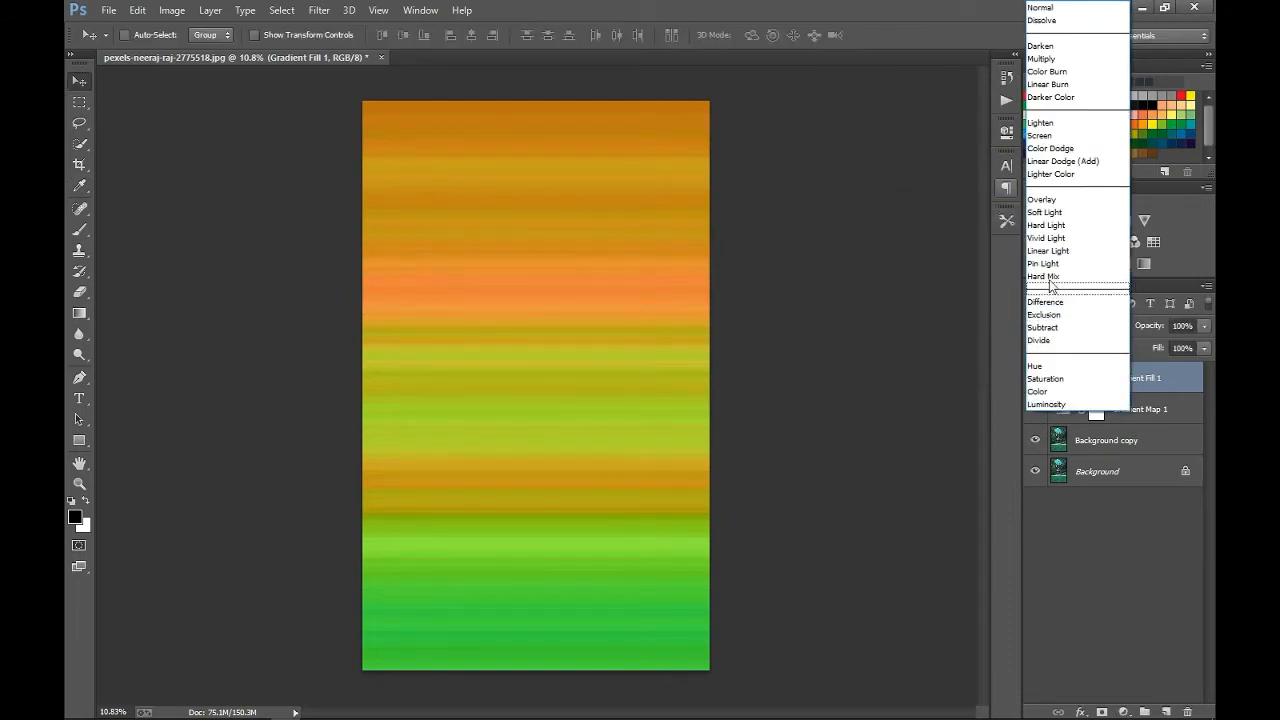
pyautogui.click(1045, 214)
# Edit the fill layer's noise gradient: set roughness to 0%, add transparency and randomize the colors to a soft violet-pink blend.
pyautogui.doubleClick(1062, 377)
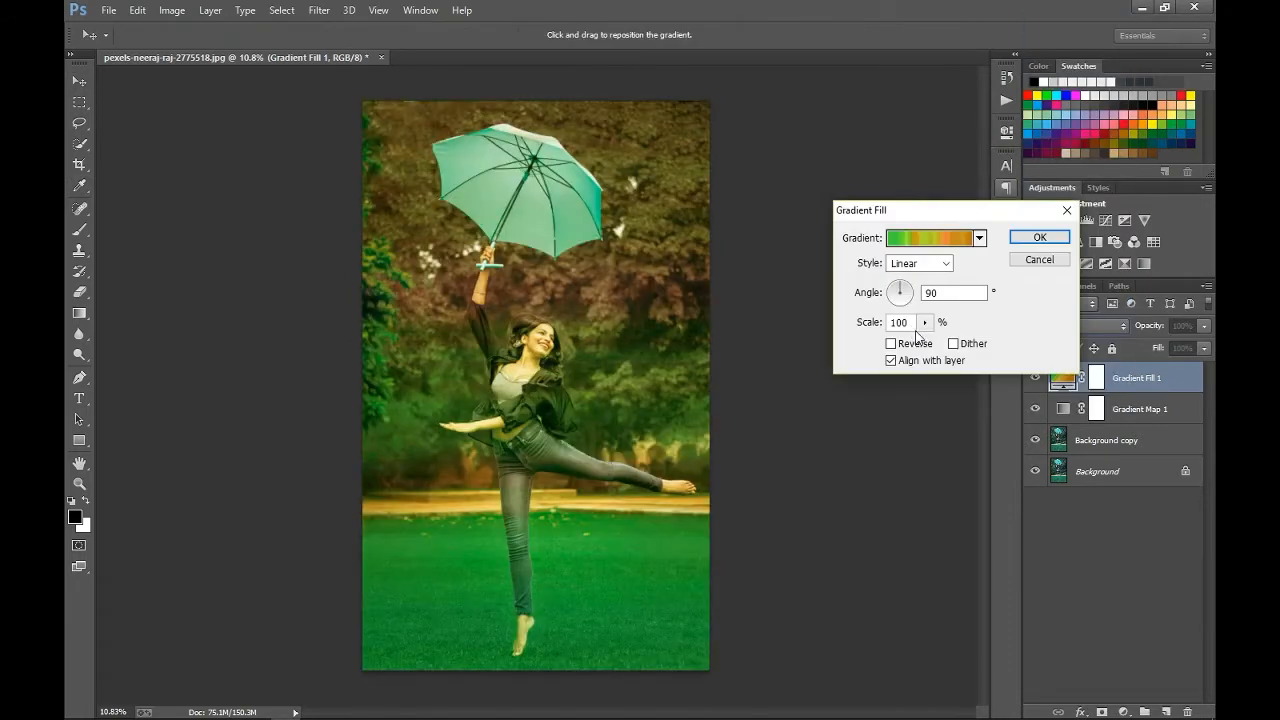
pyautogui.click(918, 240)
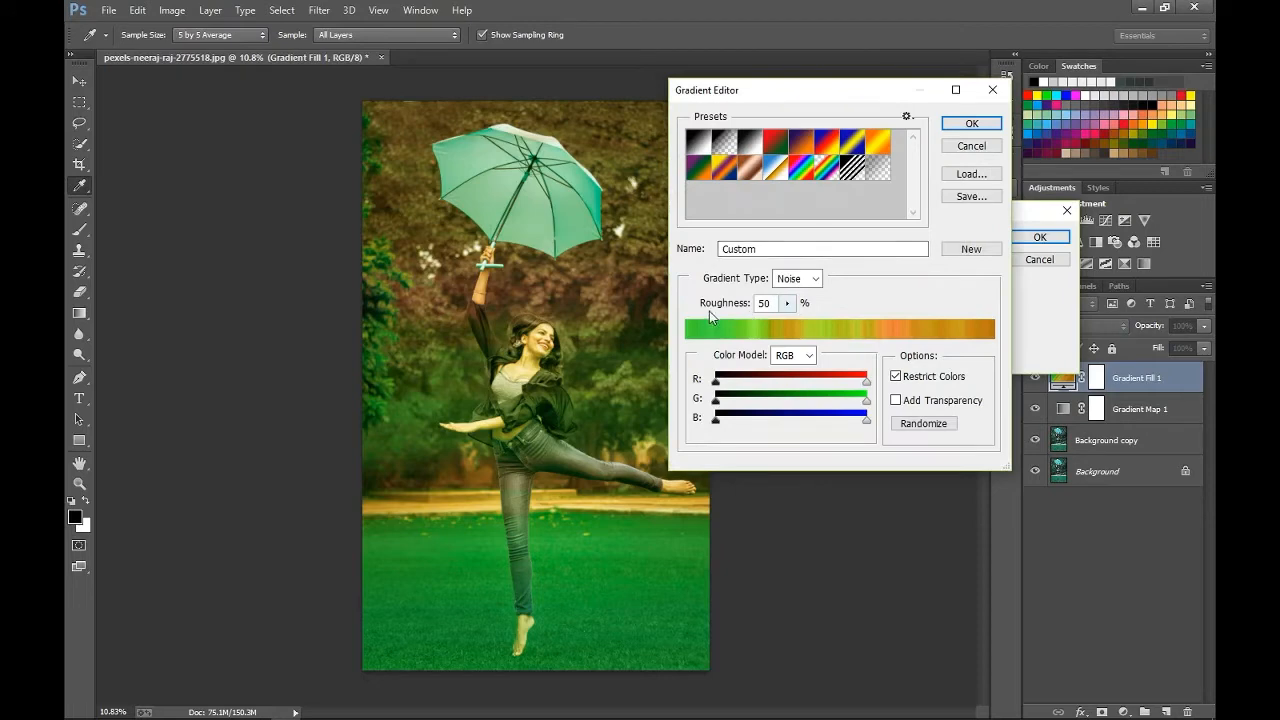
pyautogui.moveTo(706, 304); pyautogui.dragTo(640, 304)
pyautogui.moveTo(843, 98); pyautogui.dragTo(968, 150)
pyautogui.click(1058, 456)
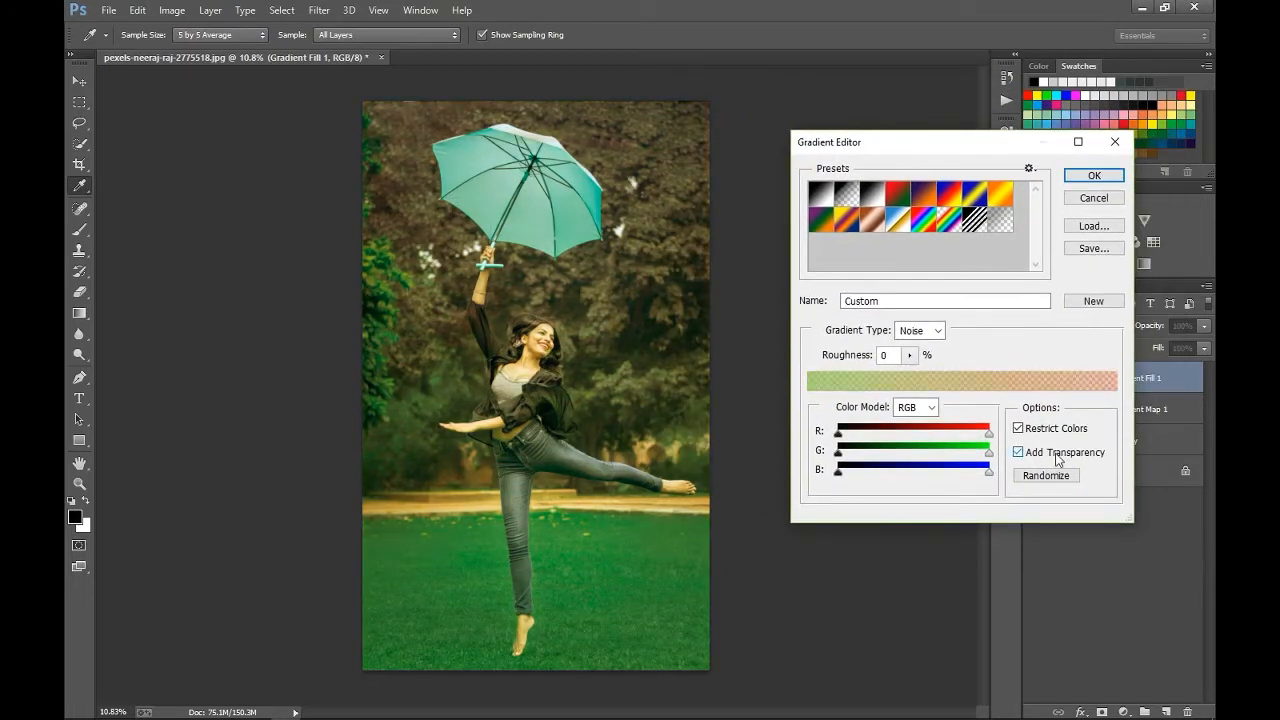
pyautogui.click(1030, 478)
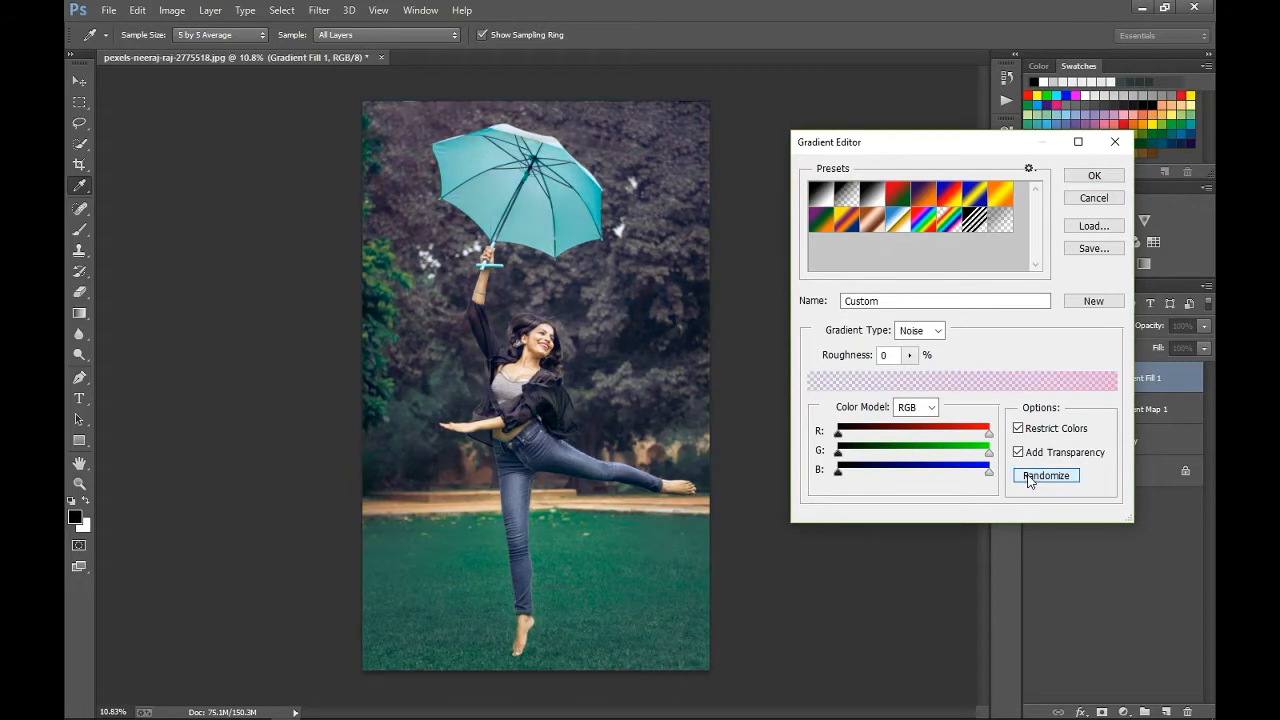
pyautogui.click(1088, 177)
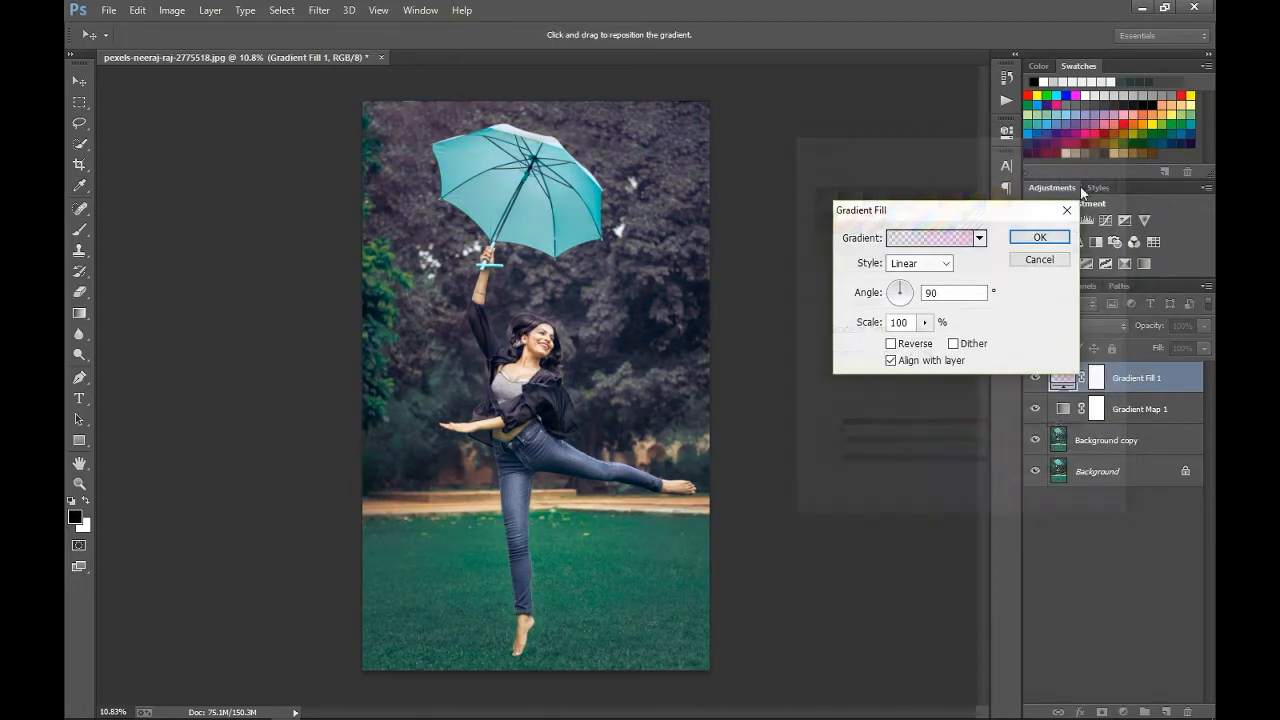
pyautogui.press('Return')
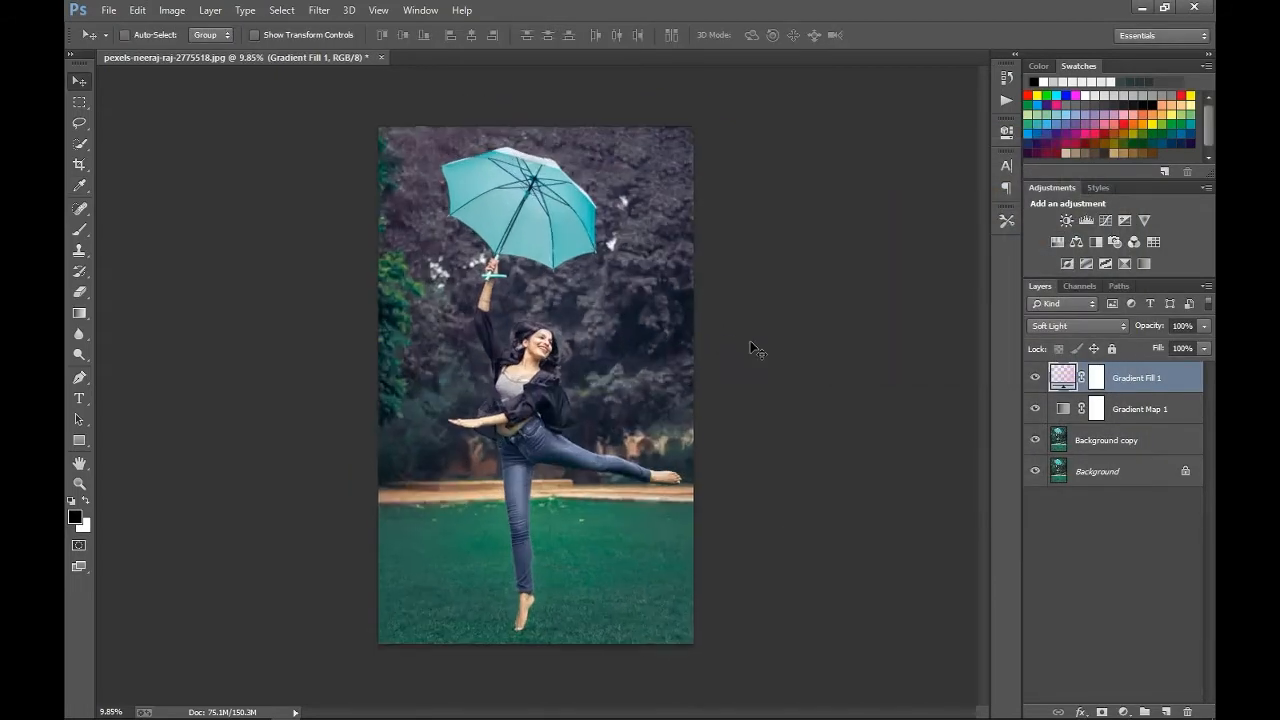
pyautogui.click(1037, 378)
pyautogui.click(1035, 377)
pyautogui.scroll(-1, 918, 400)
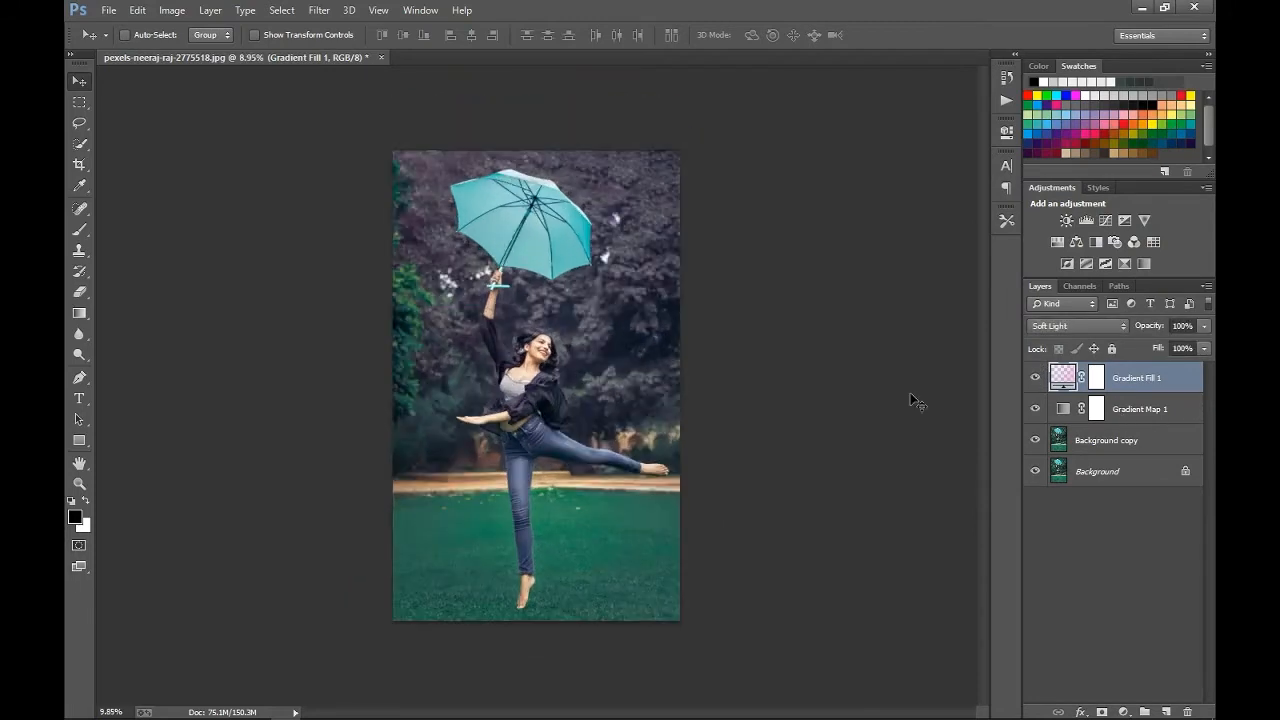
pyautogui.scroll(1, 918, 400)
# Run the "06 - Autumn Color Effect" action from the Webflippy - 8 Pro Effects Collection.
pyautogui.click(1005, 102)
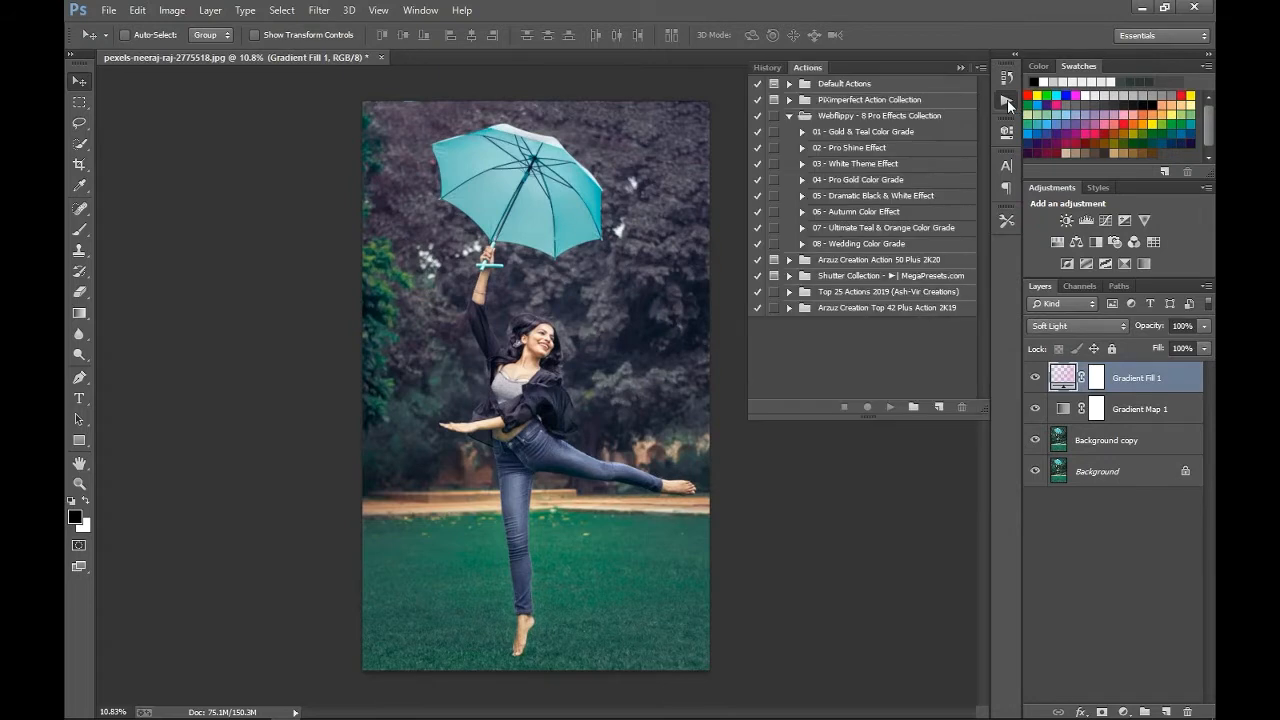
pyautogui.click(857, 213)
pyautogui.click(884, 405)
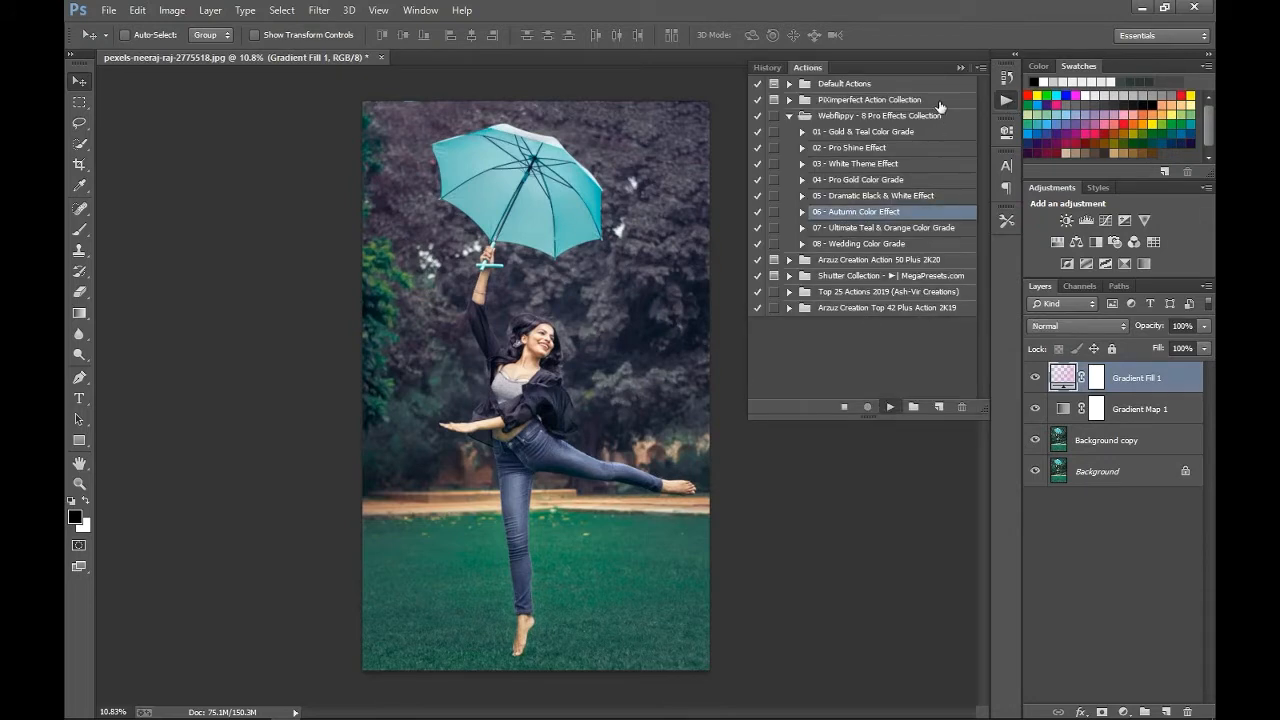
pyautogui.click(955, 66)
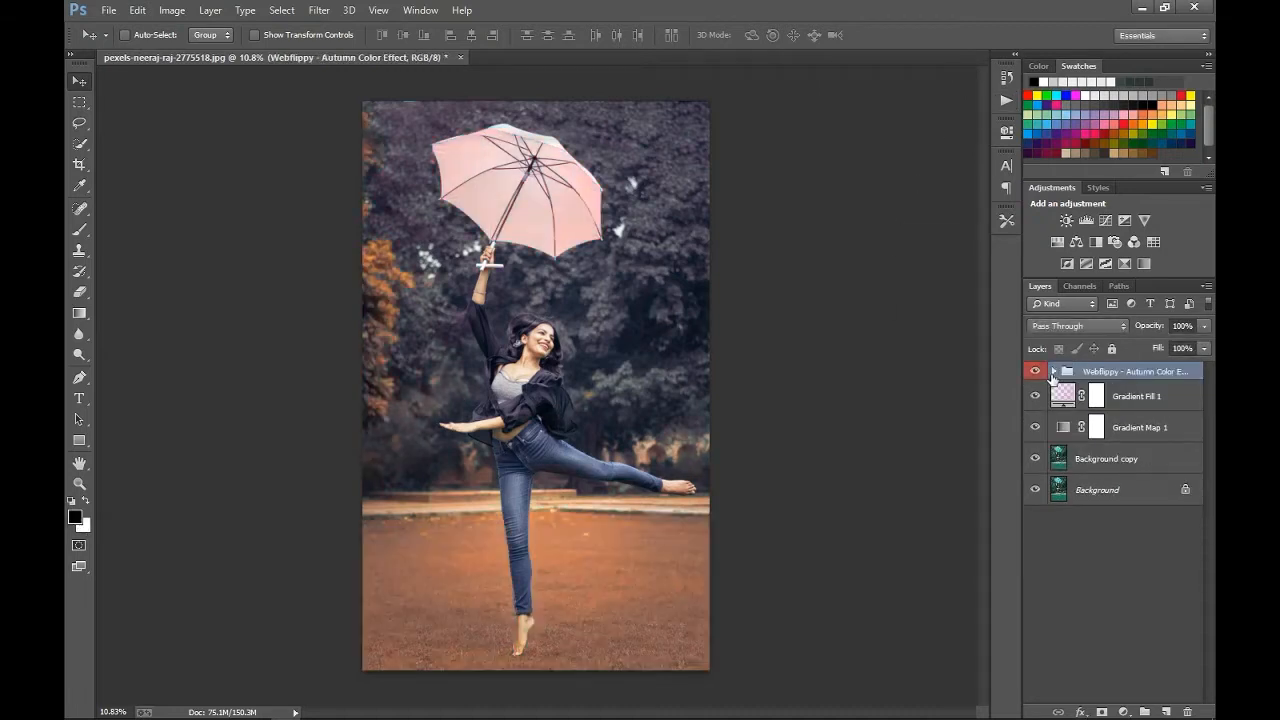
# Delete the channel mixer layer from the Webflippy autumn effect group and ungroup the remaining layers.
pyautogui.click(1052, 372)
pyautogui.click(1035, 400)
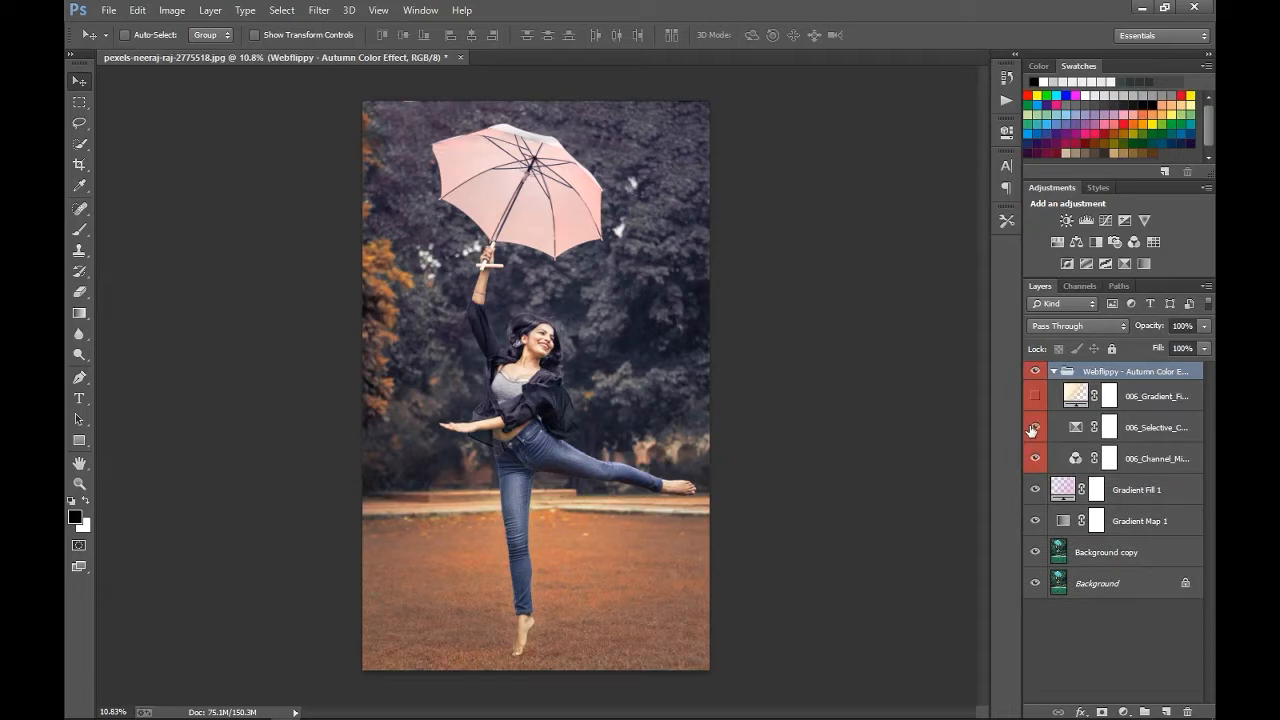
pyautogui.click(1036, 459)
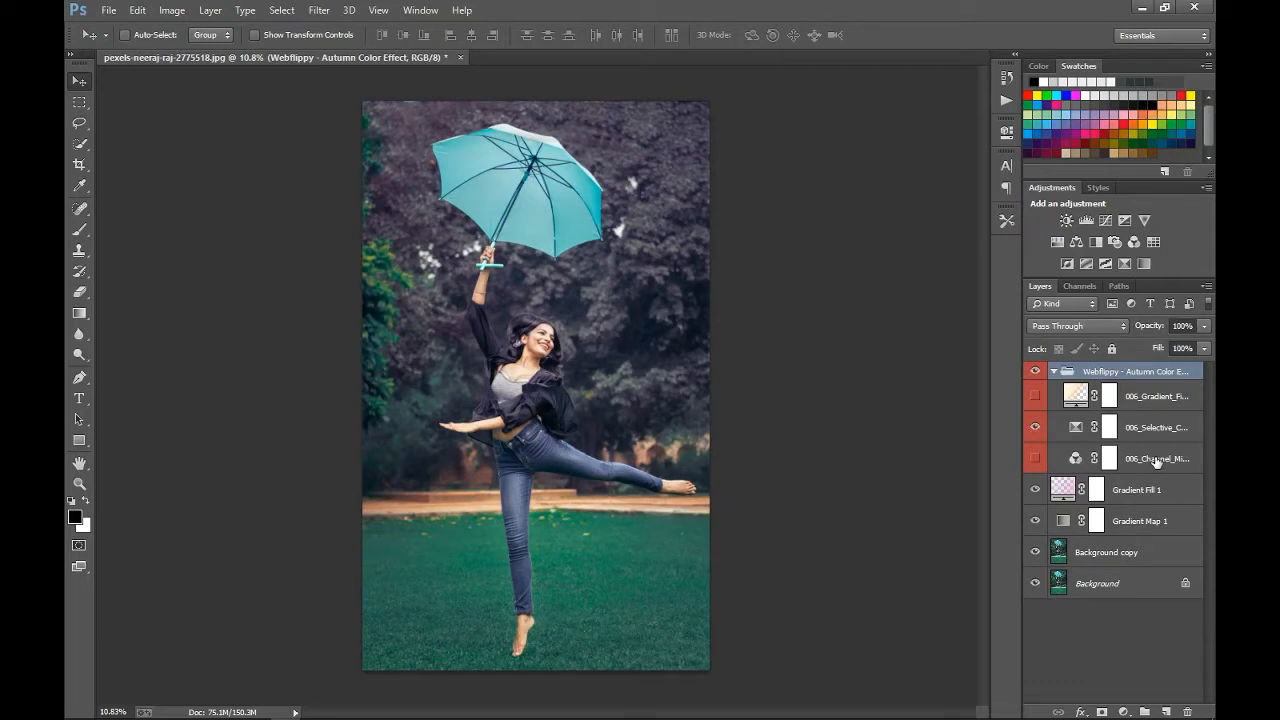
pyautogui.moveTo(1156, 463); pyautogui.dragTo(1188, 708)
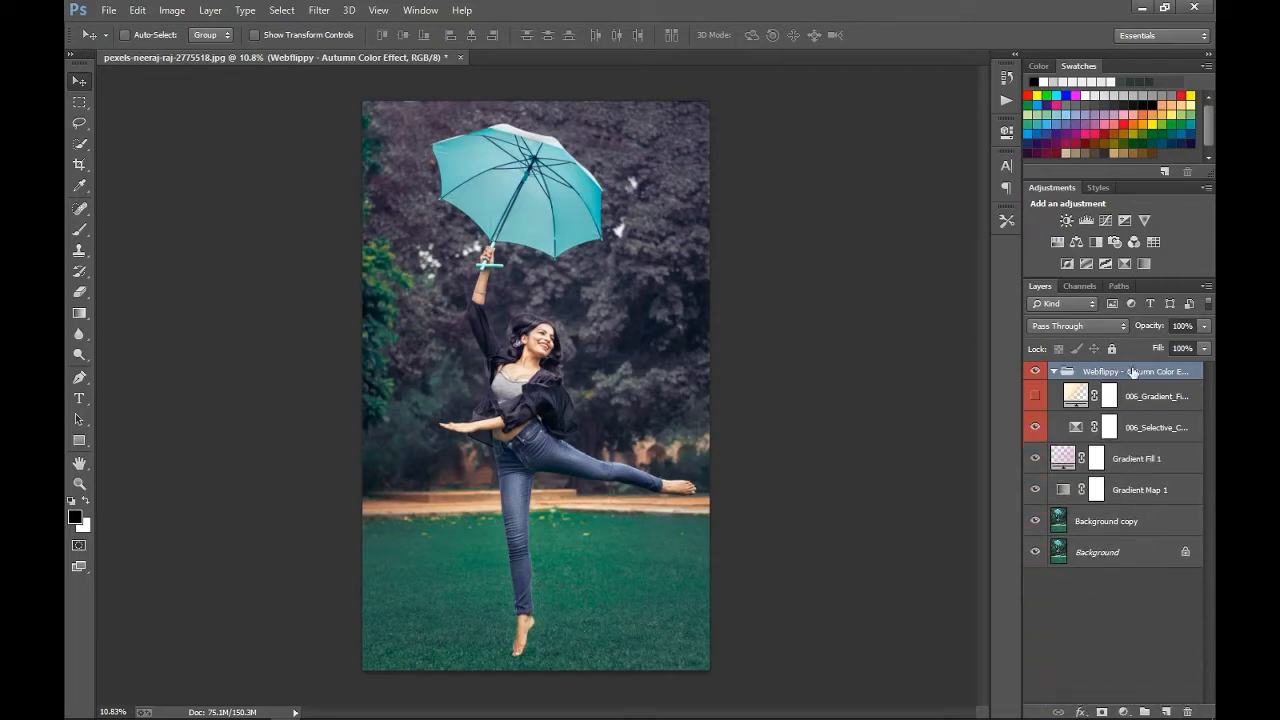
pyautogui.rightClick(1138, 372)
pyautogui.click(1038, 353)
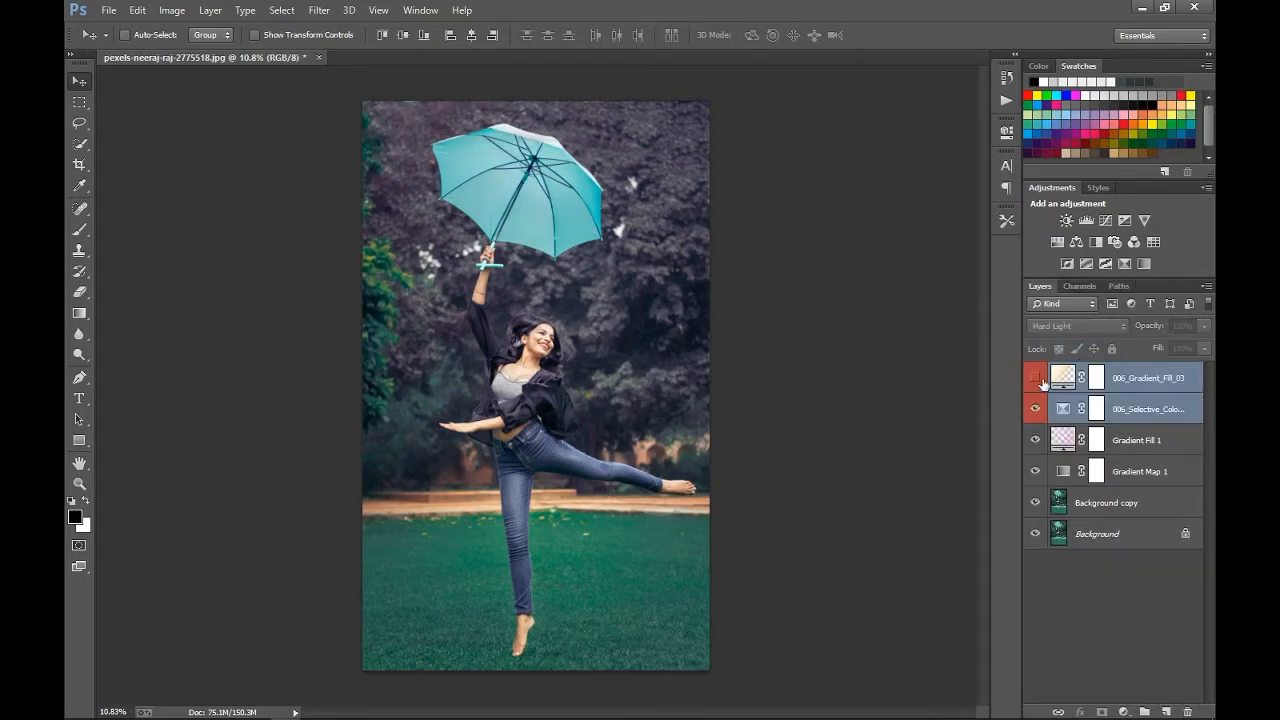
# Show the 006_Gradient_Fill_03 layer, set its radial gradient scale to 114% and move the glow to the photo's upper-left corner.
pyautogui.click(1035, 378)
pyautogui.doubleClick(1064, 378)
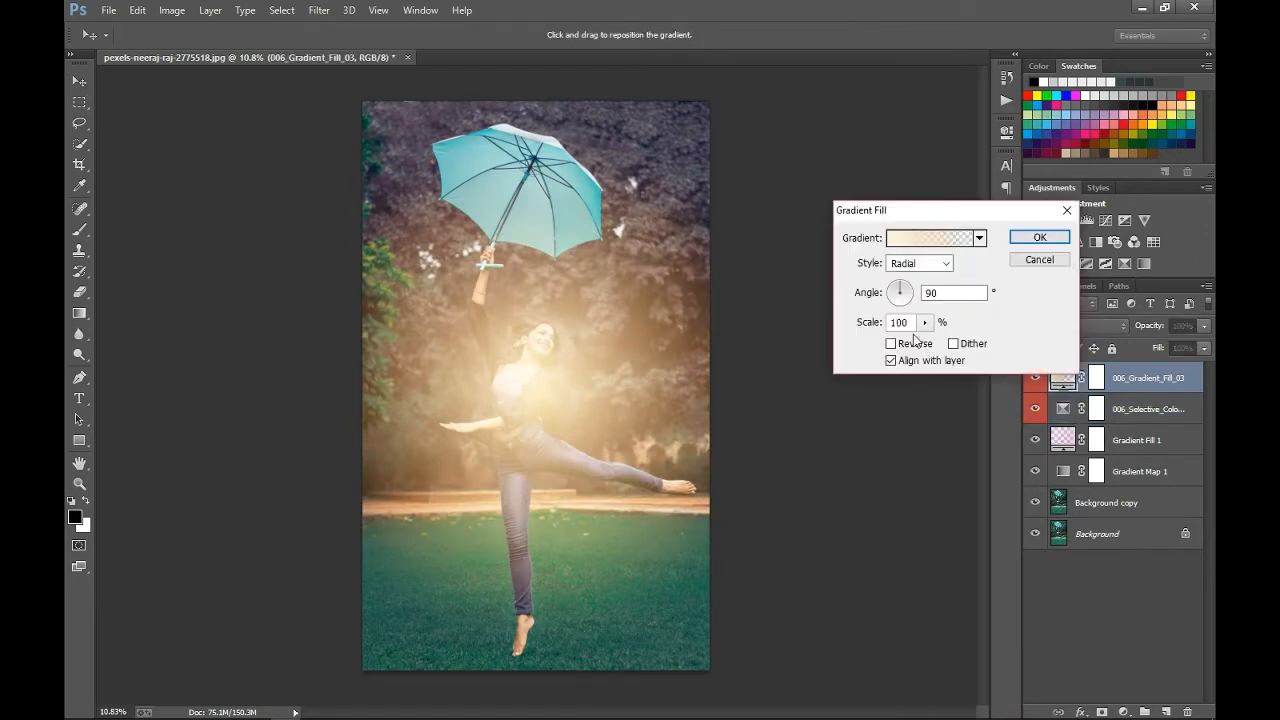
pyautogui.moveTo(874, 326); pyautogui.dragTo(883, 326)
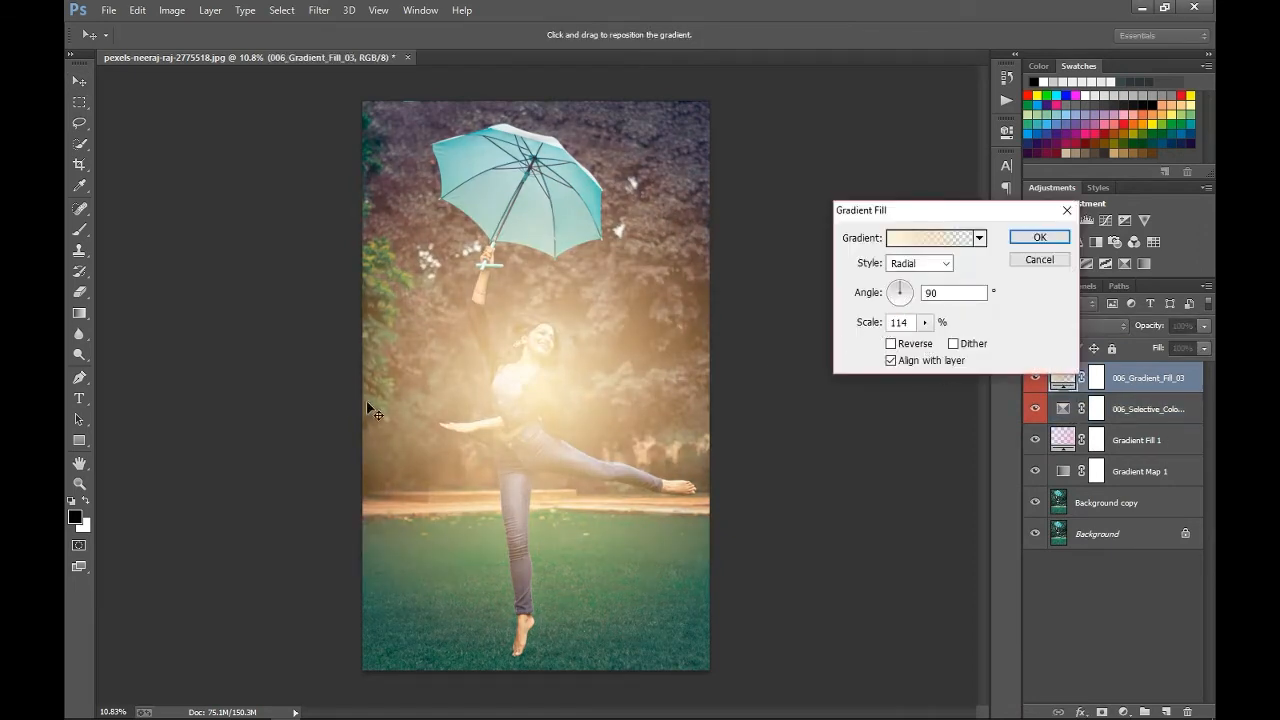
pyautogui.moveTo(368, 412); pyautogui.dragTo(338, 234)
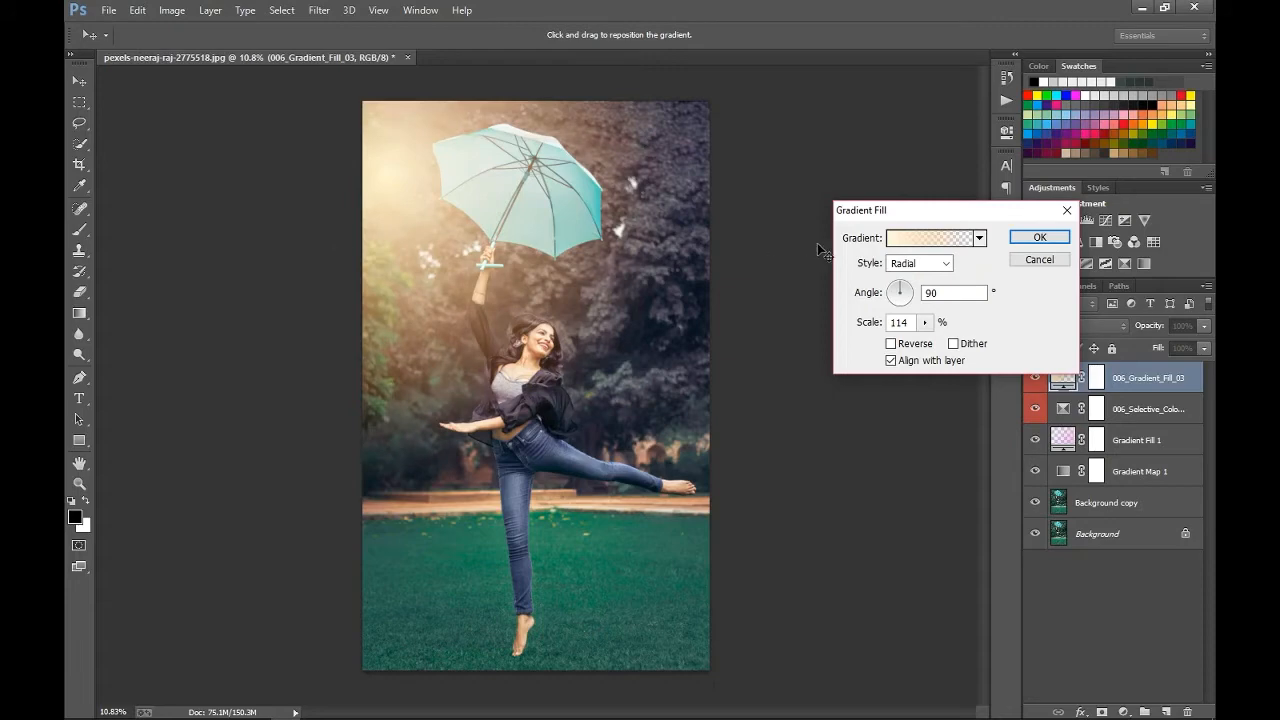
pyautogui.click(1050, 237)
# Compare the graded photo with the ungraded one by isolating the background copy layer and restoring all layers.
pyautogui.scroll(-3, 765, 300)
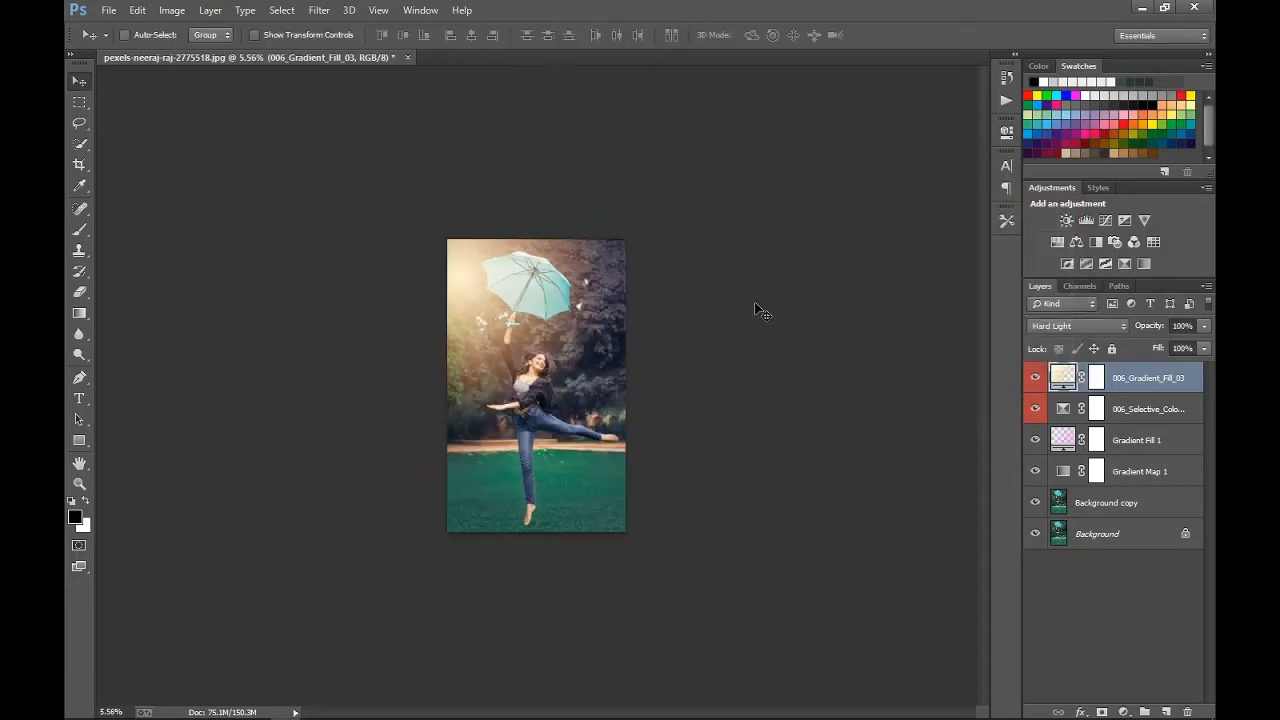
pyautogui.scroll(3, 760, 310)
pyautogui.scroll(-1, 800, 320)
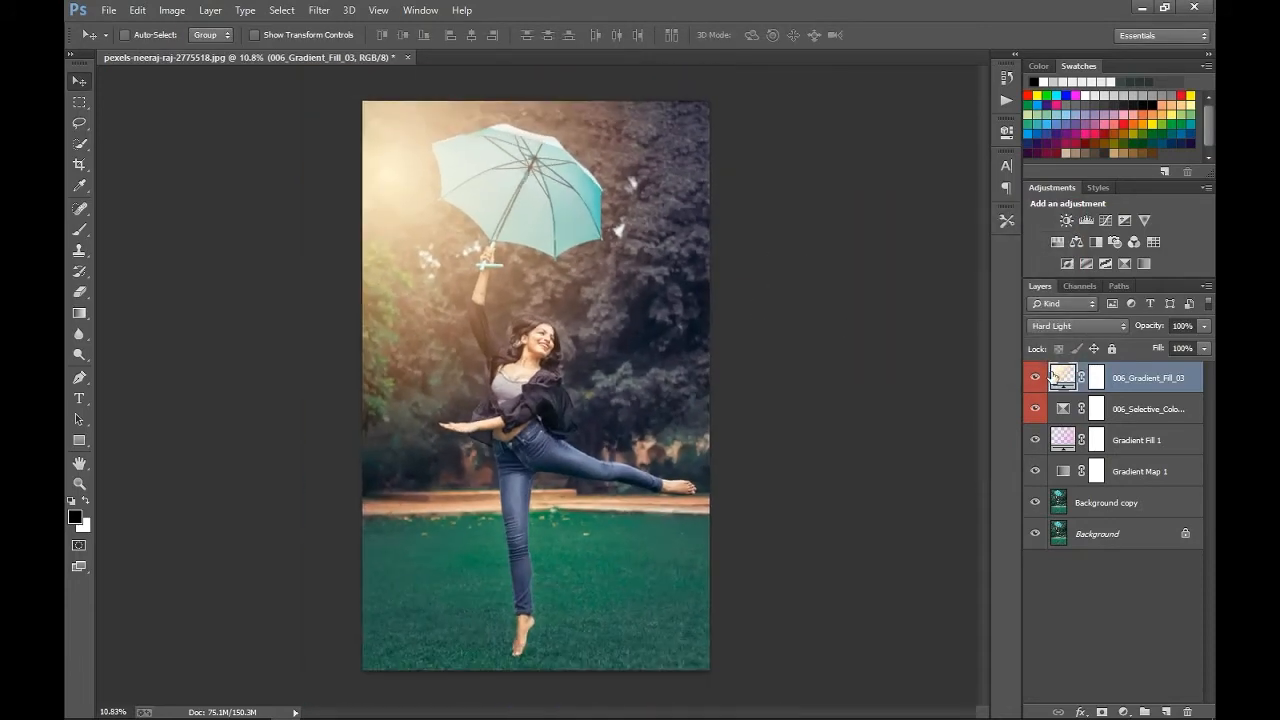
pyautogui.keyDown('alt'); pyautogui.click(1036, 506); pyautogui.keyUp('alt')
pyautogui.keyDown('alt'); pyautogui.click(1036, 506); pyautogui.keyUp('alt')
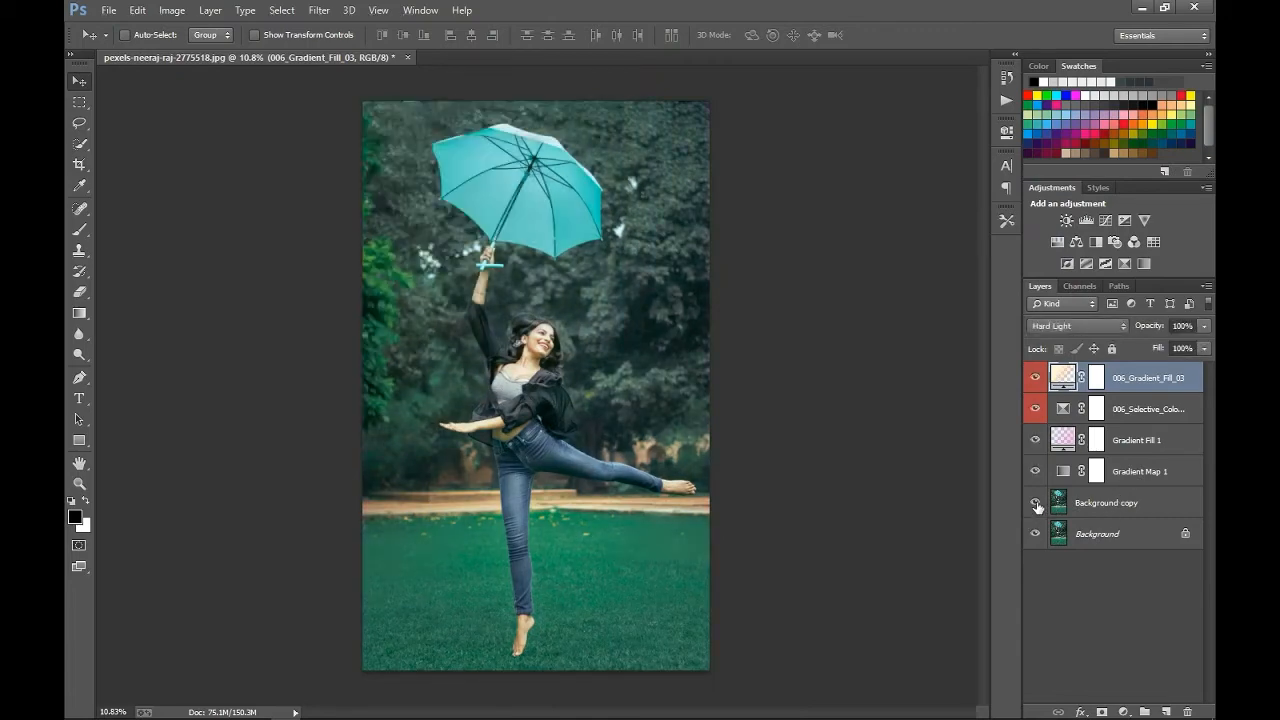
# Toggle between the isolated background copy and the full layer stack, restoring all layers and viewing the whole photo.
pyautogui.keyDown('alt'); pyautogui.click(1036, 506); pyautogui.keyUp('alt')
pyautogui.keyDown('alt'); pyautogui.click(1036, 506); pyautogui.keyUp('alt')
pyautogui.keyDown('alt'); pyautogui.click(1036, 506); pyautogui.keyUp('alt')
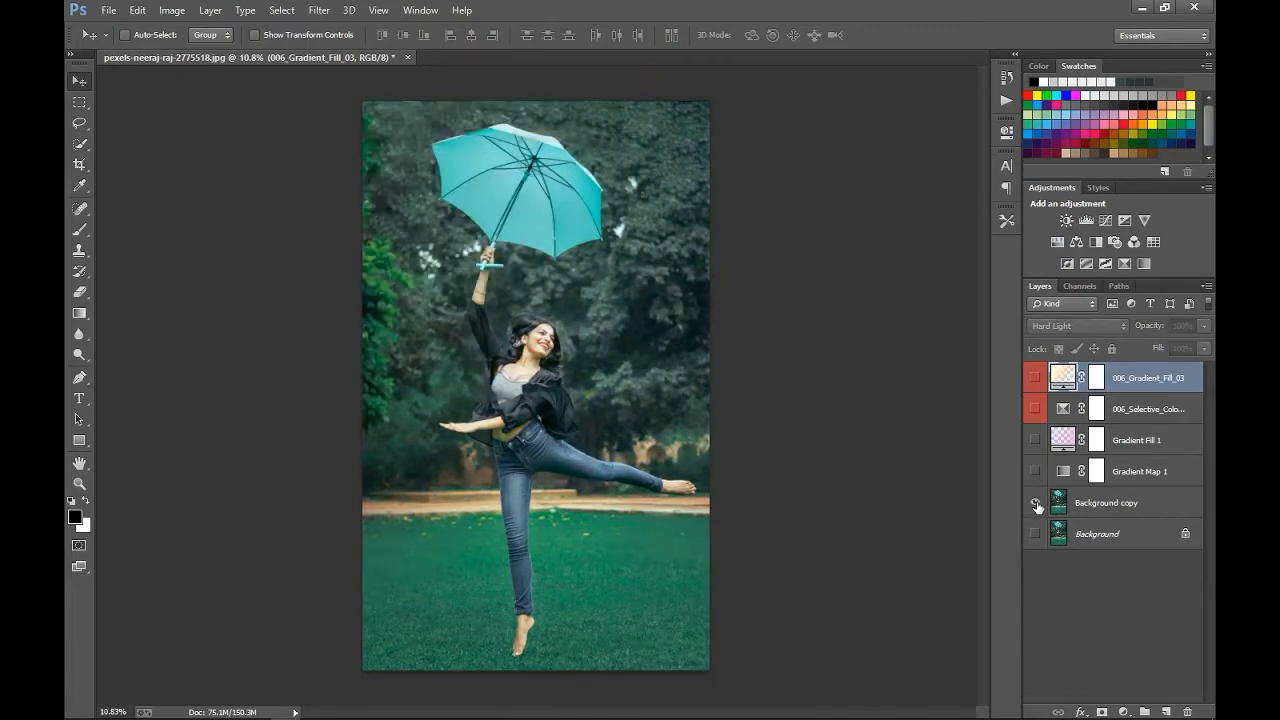
pyautogui.keyDown('alt'); pyautogui.click(1036, 506); pyautogui.keyUp('alt')
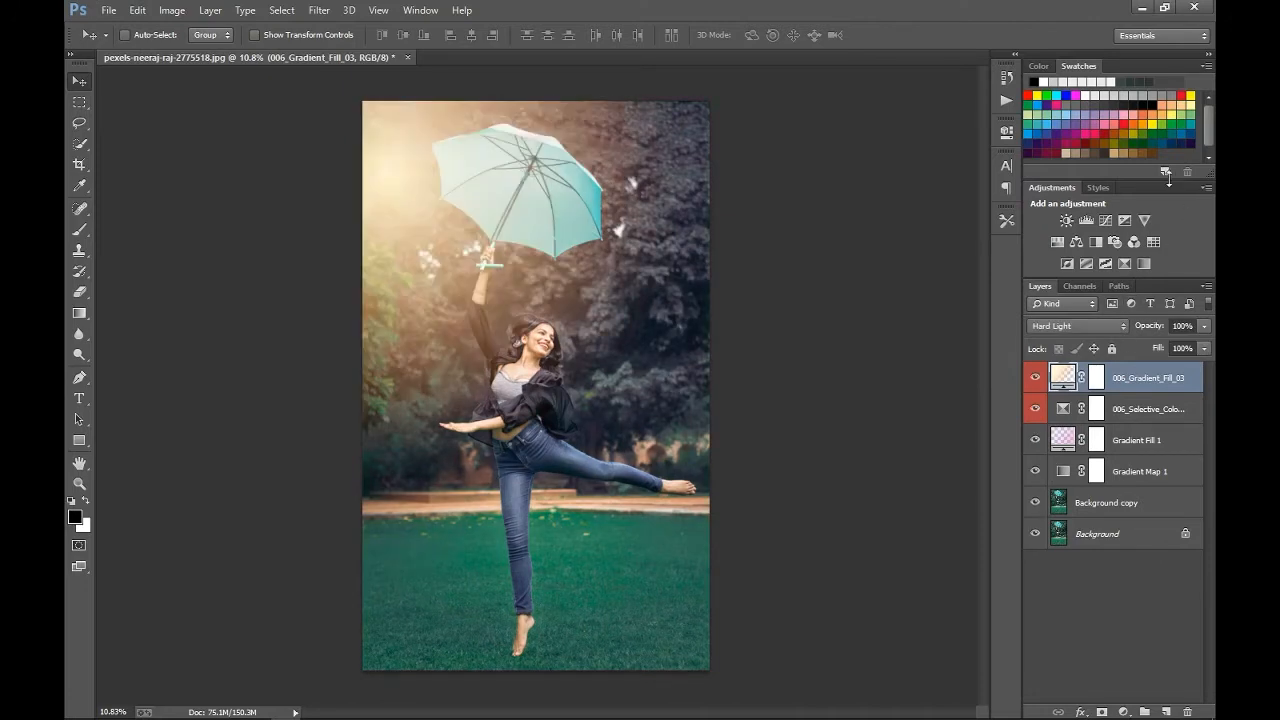
pyautogui.scroll(-2, 480, 369)
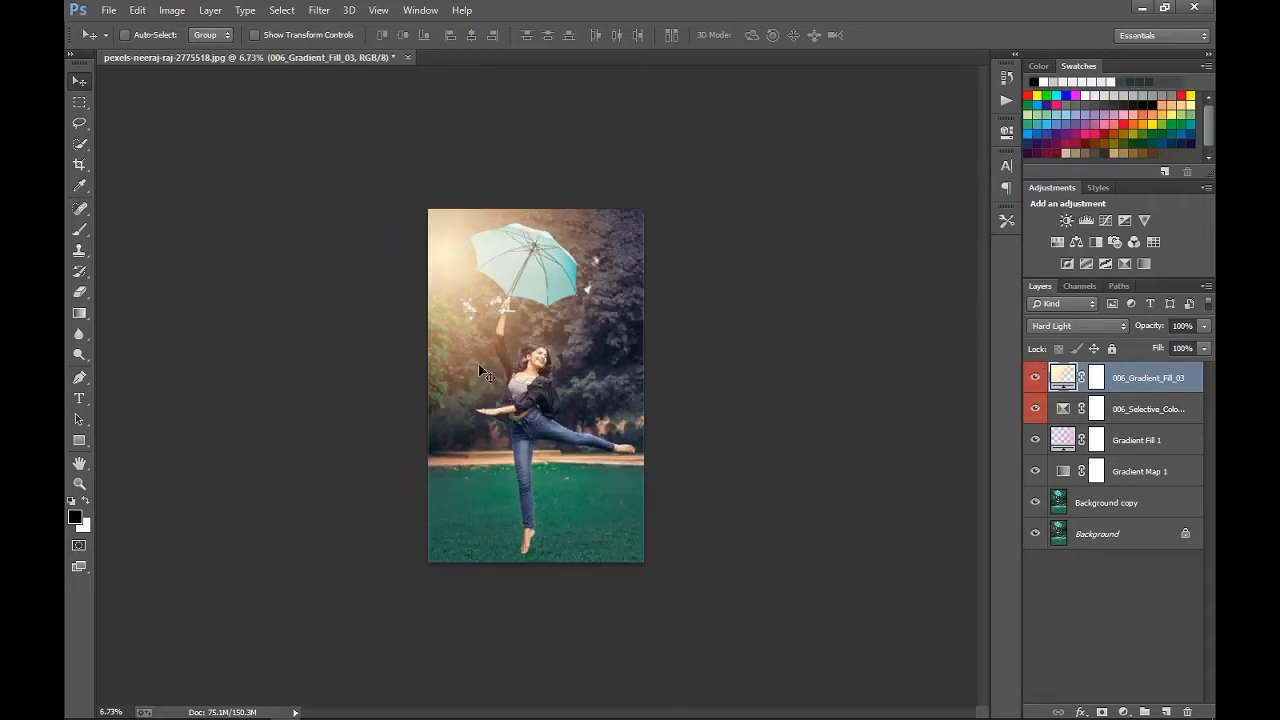
pyautogui.scroll(-1, 480, 367)
pyautogui.scroll(7, 480, 367)
pyautogui.scroll(-2, 581, 358)
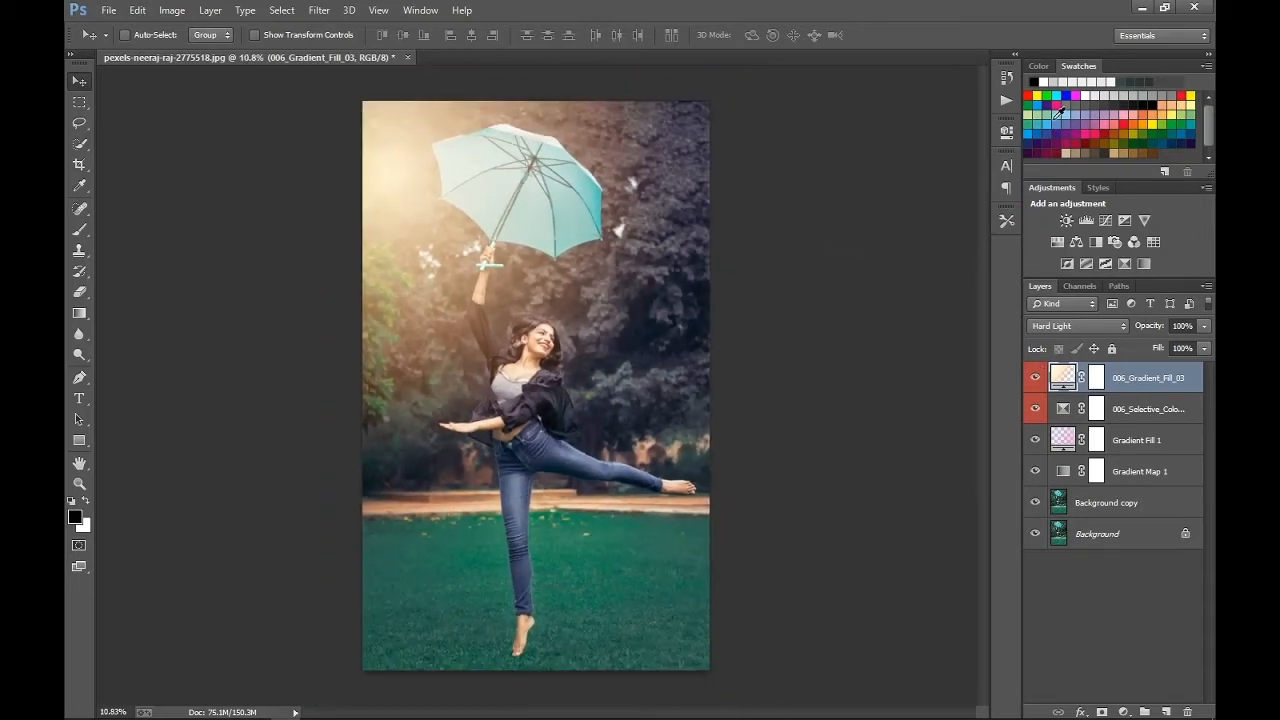
# Add a Color Lookup adjustment layer above 006_Gradient_Fill_03 and apply the hajji (2).cube 3D LUT.
pyautogui.click(1151, 243)
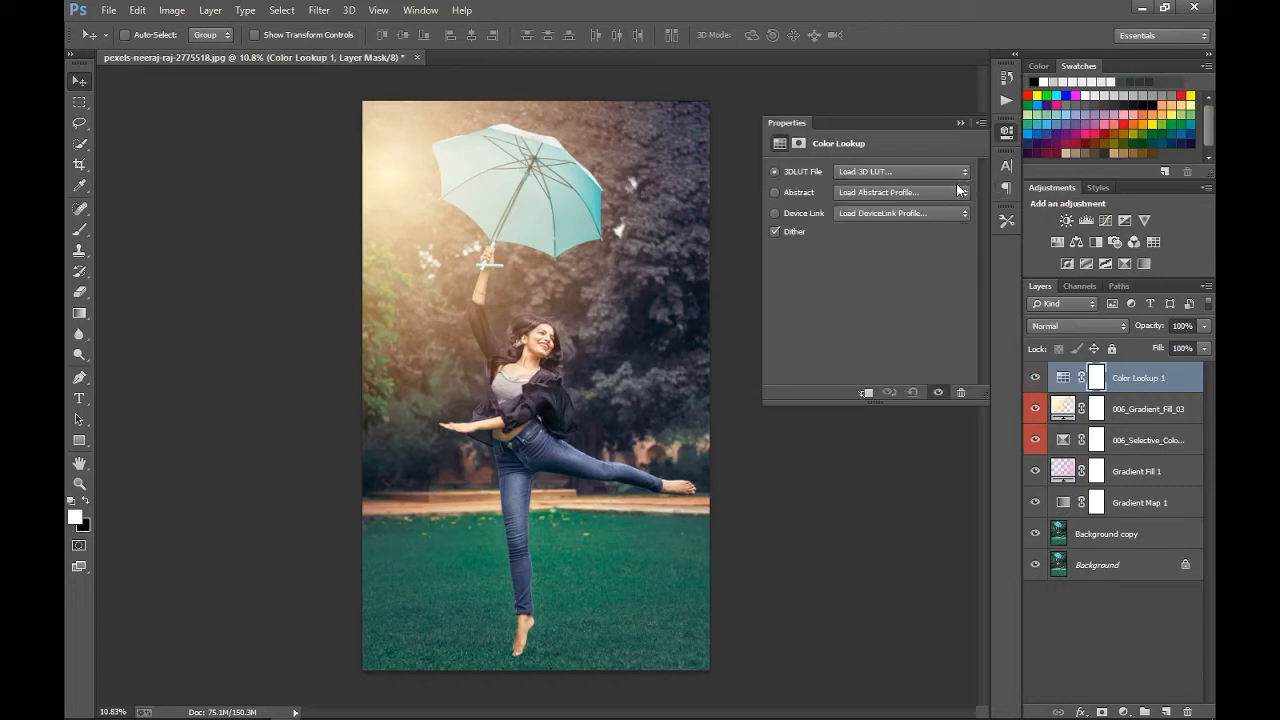
pyautogui.click(946, 176)
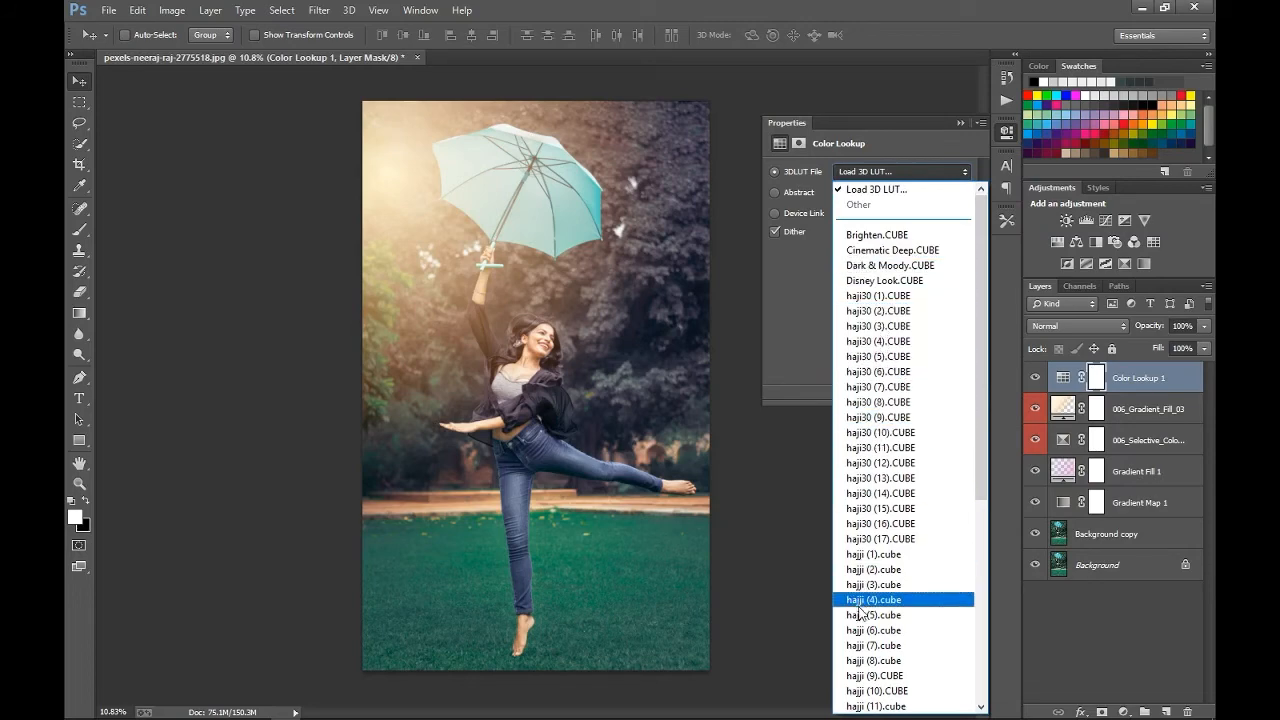
pyautogui.click(873, 554)
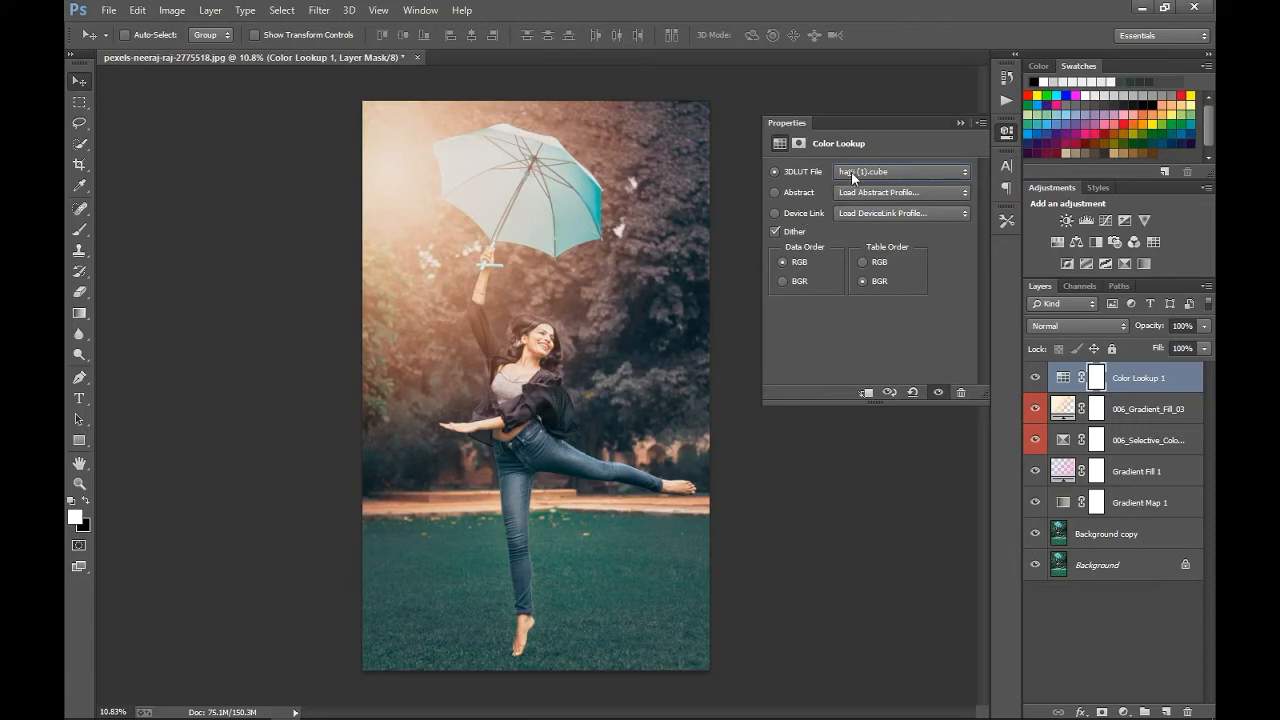
pyautogui.press('Down')
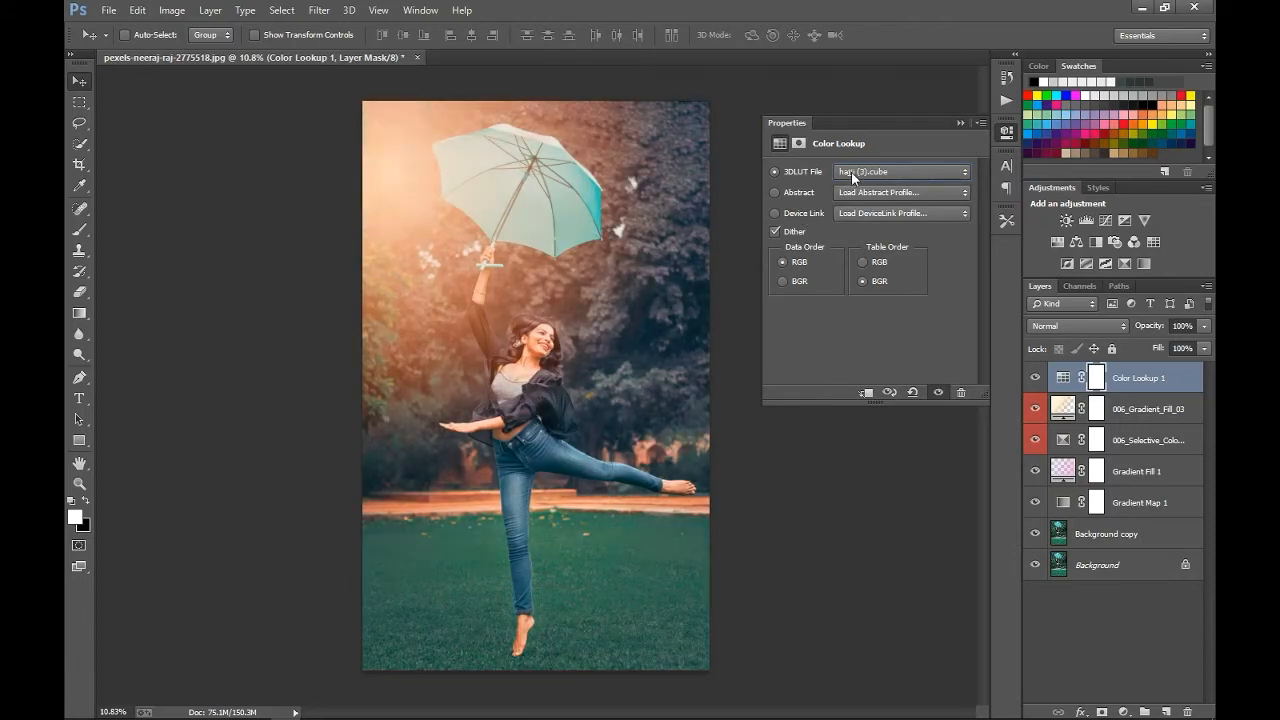
pyautogui.press('Up')
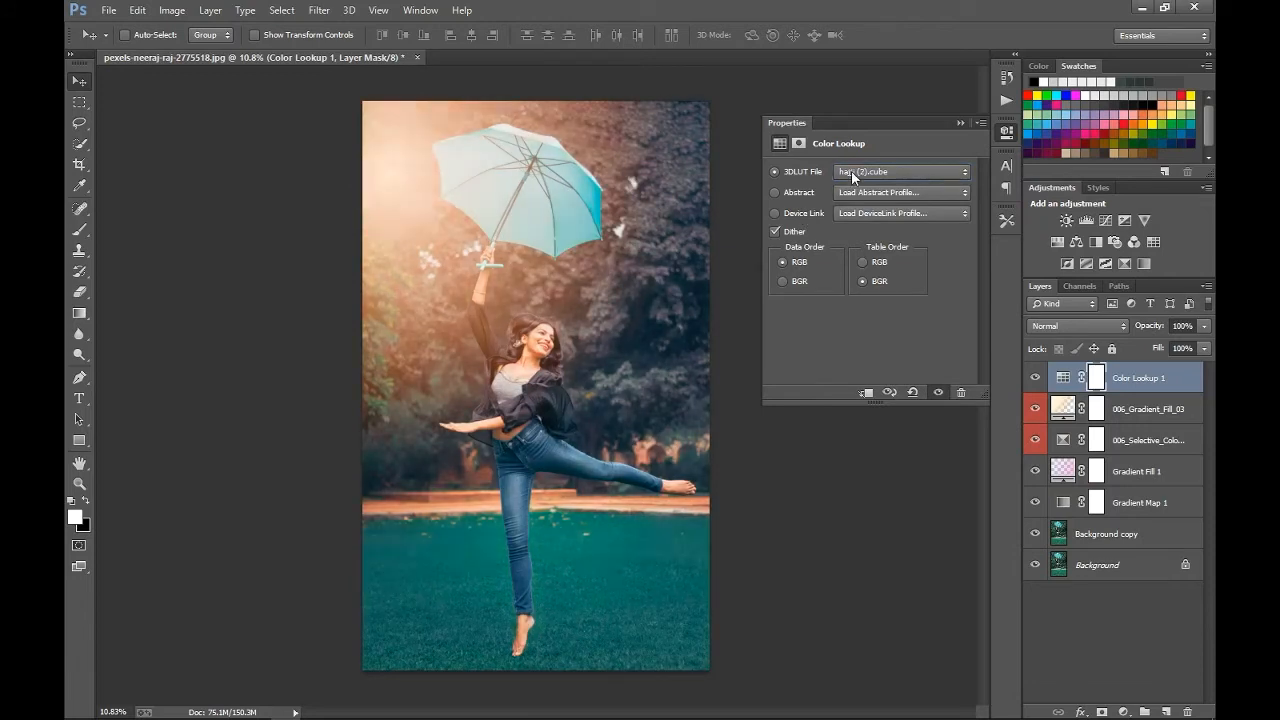
# Add a second Color Lookup adjustment layer and try hajji 3D LUTs, choosing one with teal shadows and warm orange light.
pyautogui.click(1149, 243)
pyautogui.click(889, 172)
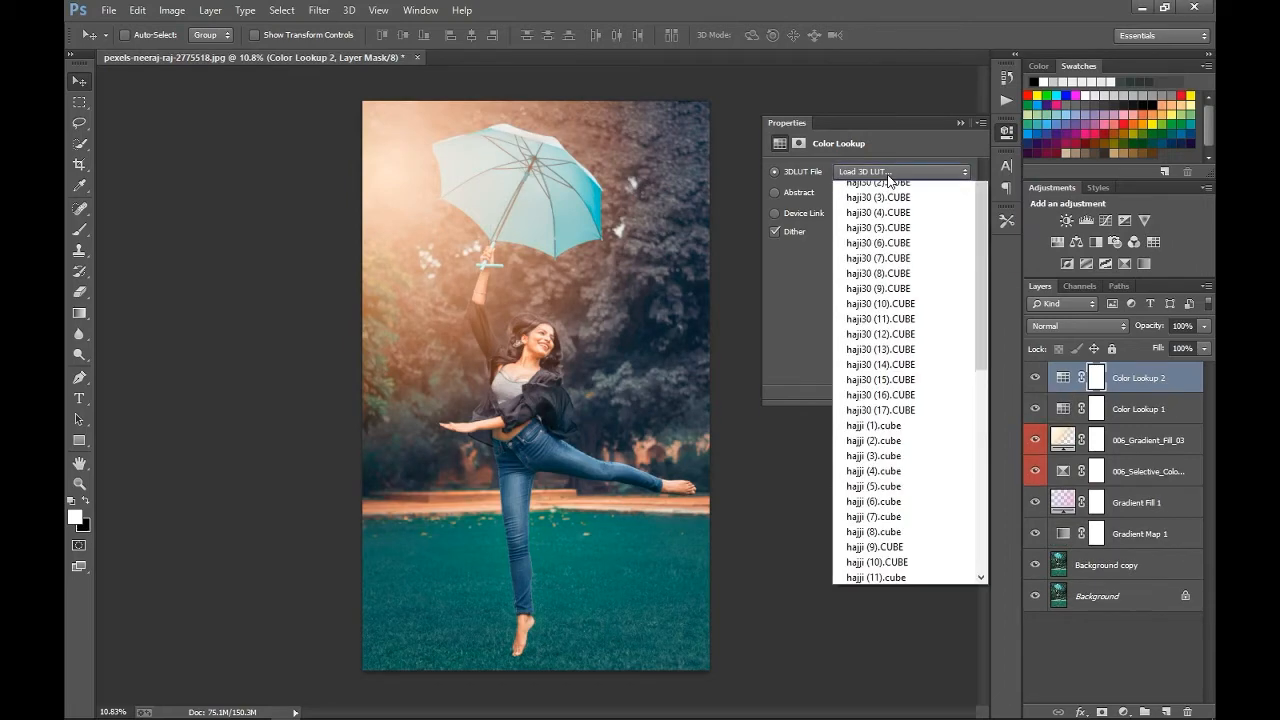
pyautogui.click(874, 600)
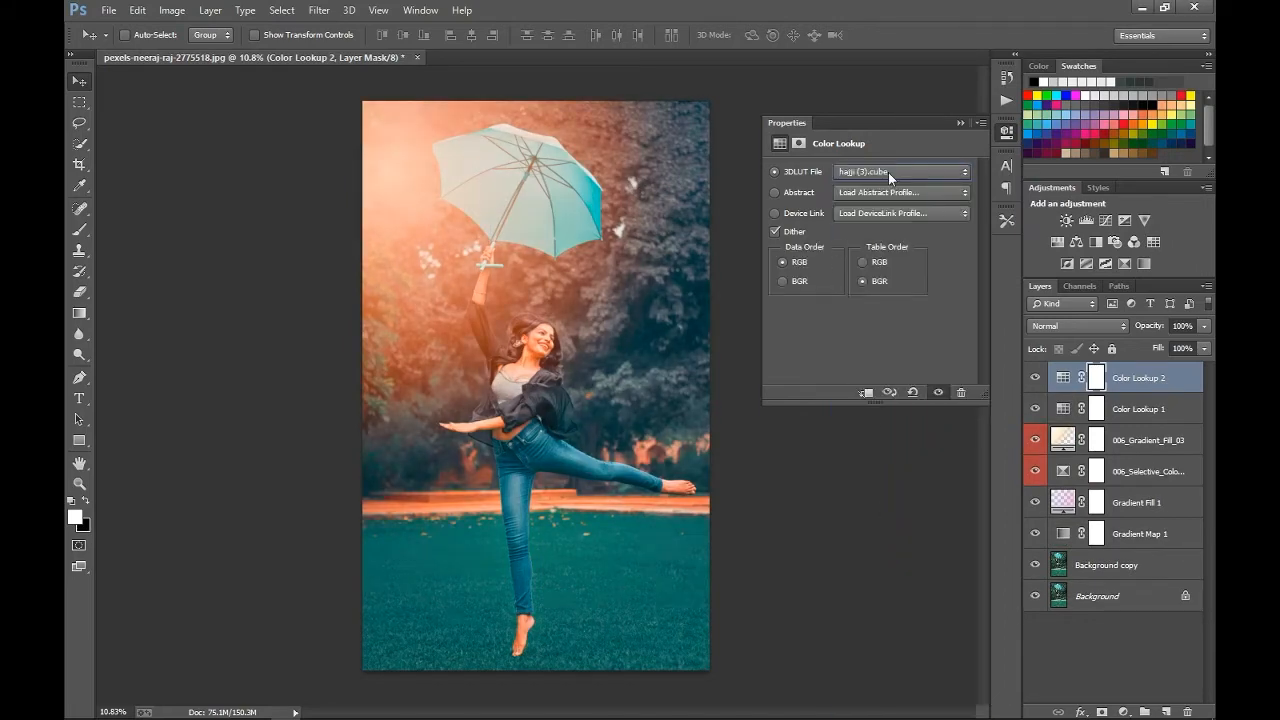
pyautogui.click(888, 172)
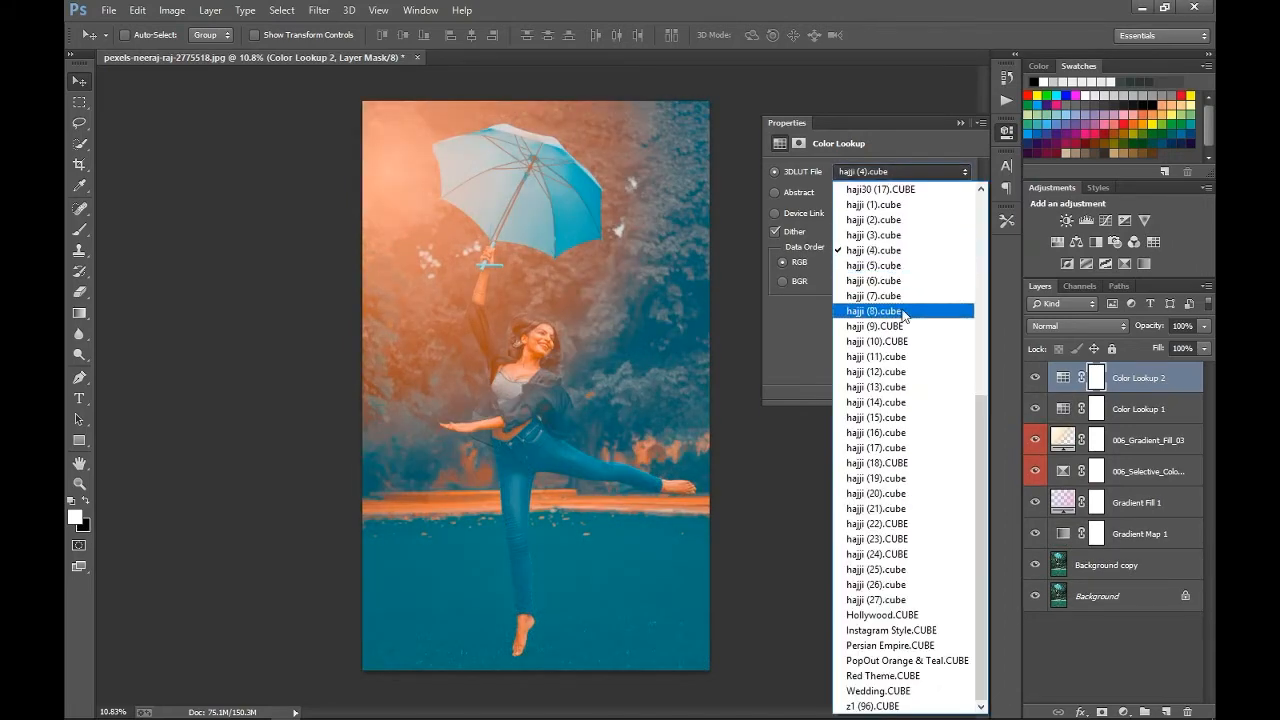
pyautogui.click(892, 296)
pyautogui.click(891, 171)
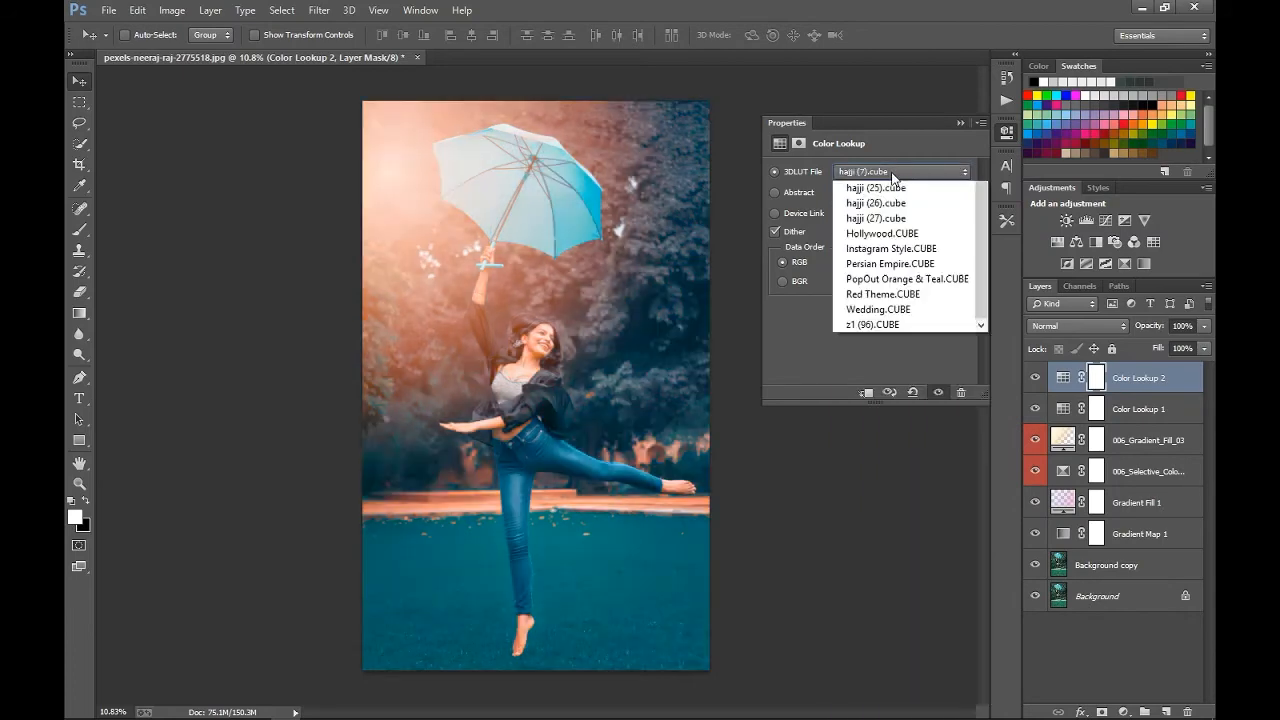
pyautogui.click(900, 337)
pyautogui.click(900, 175)
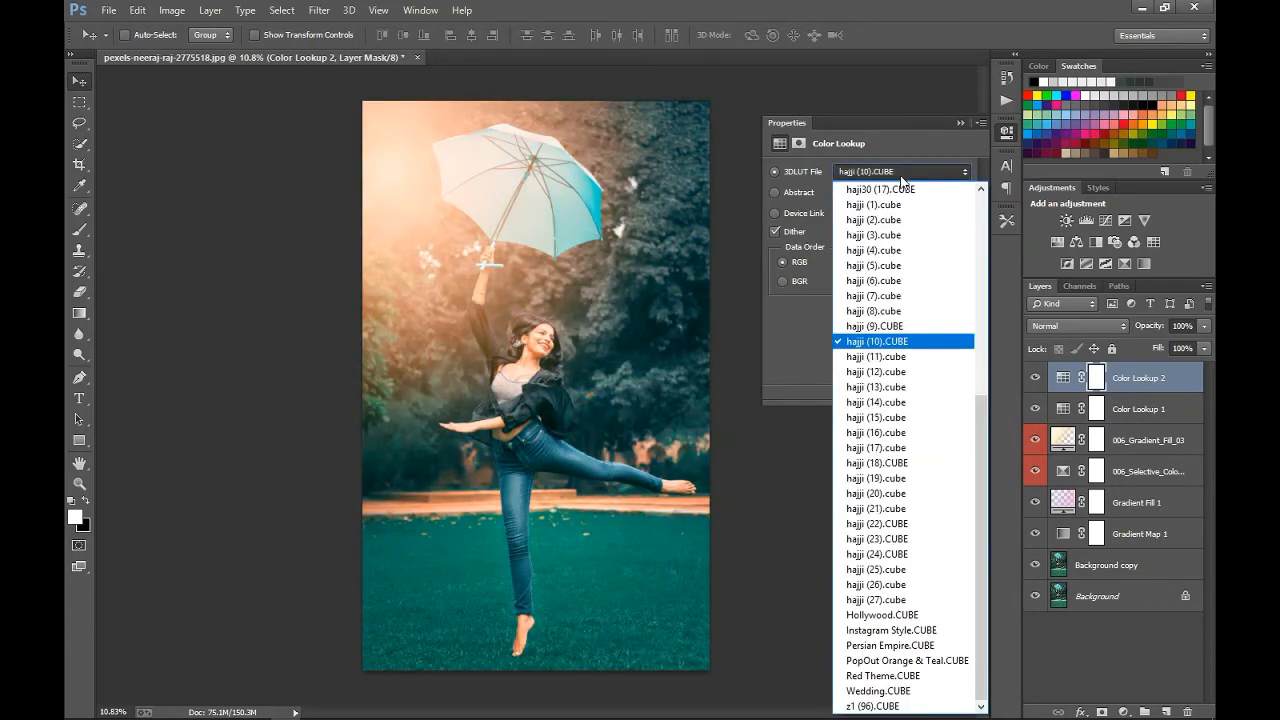
pyautogui.click(861, 355)
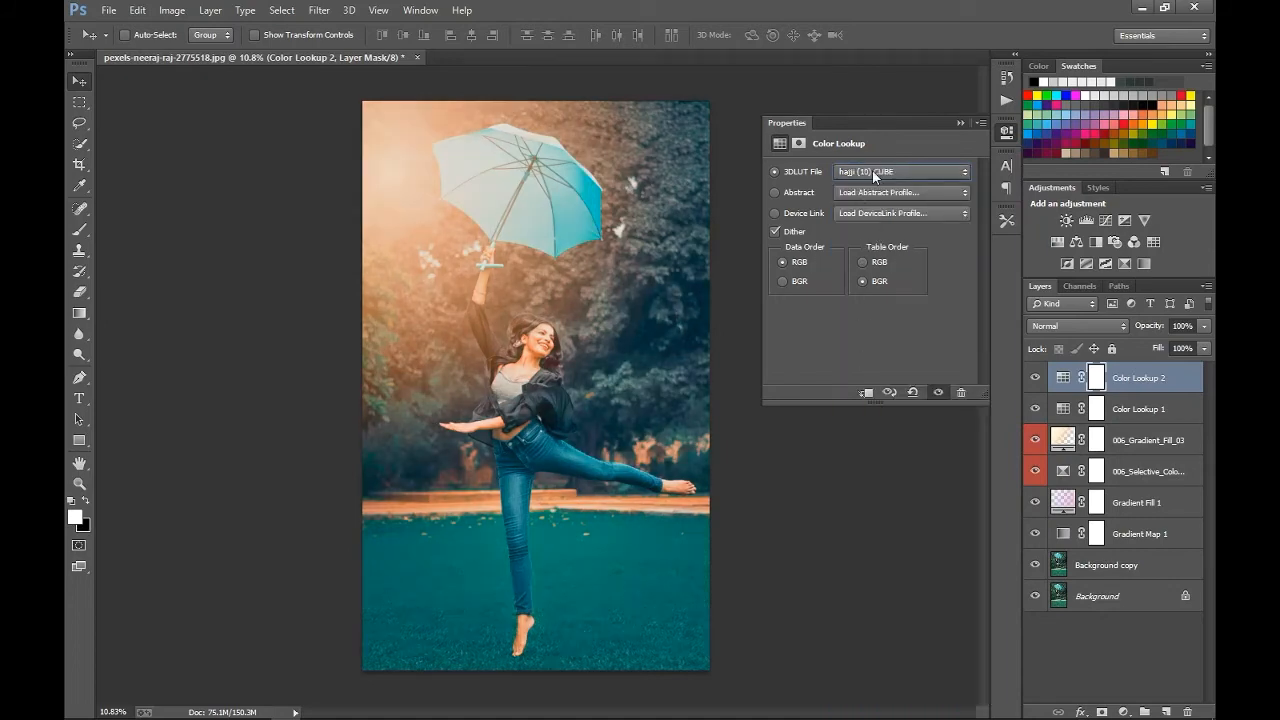
pyautogui.click(958, 124)
# Examine the color grading up close on the woman and the background foliage, and across the whole photo.
pyautogui.scroll(3, 770, 244)
pyautogui.scroll(3, 518, 337)
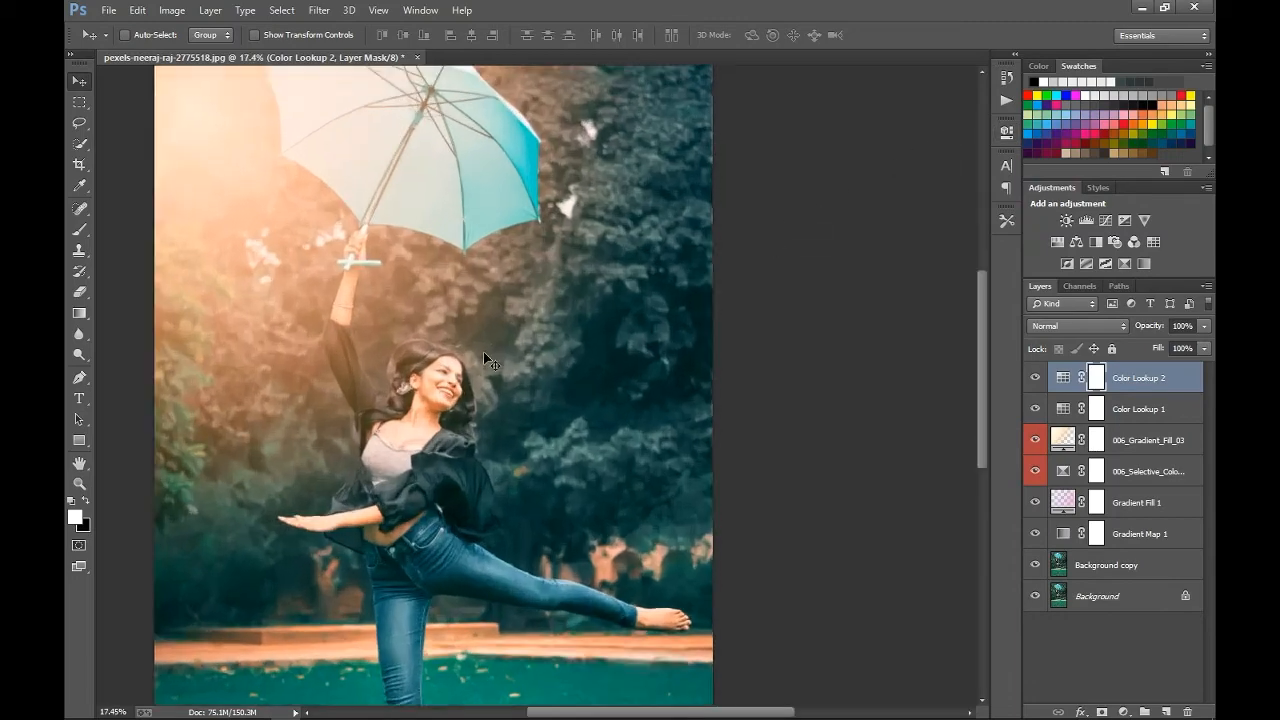
pyautogui.moveTo(490, 367); pyautogui.dragTo(674, 336)
pyautogui.scroll(-3, 700, 310)
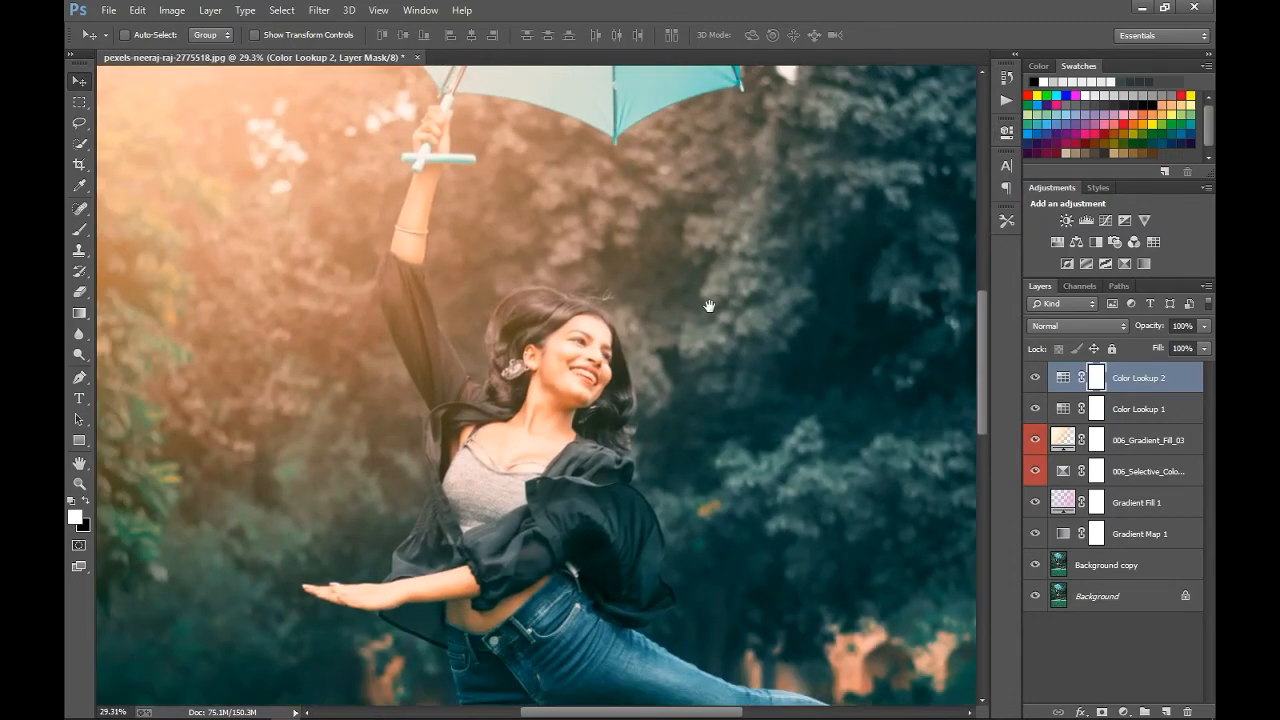
pyautogui.scroll(-2, 724, 294)
pyautogui.scroll(3, 730, 321)
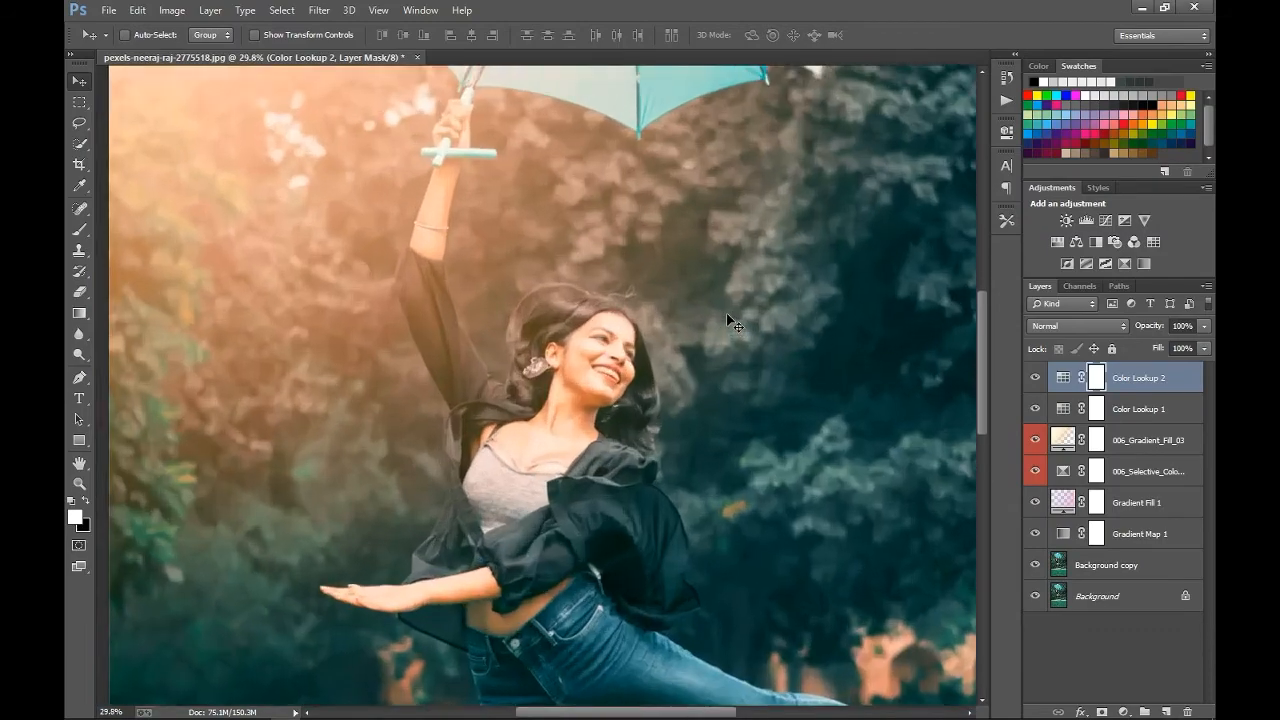
pyautogui.scroll(-5, 729, 318)
pyautogui.scroll(2, 729, 314)
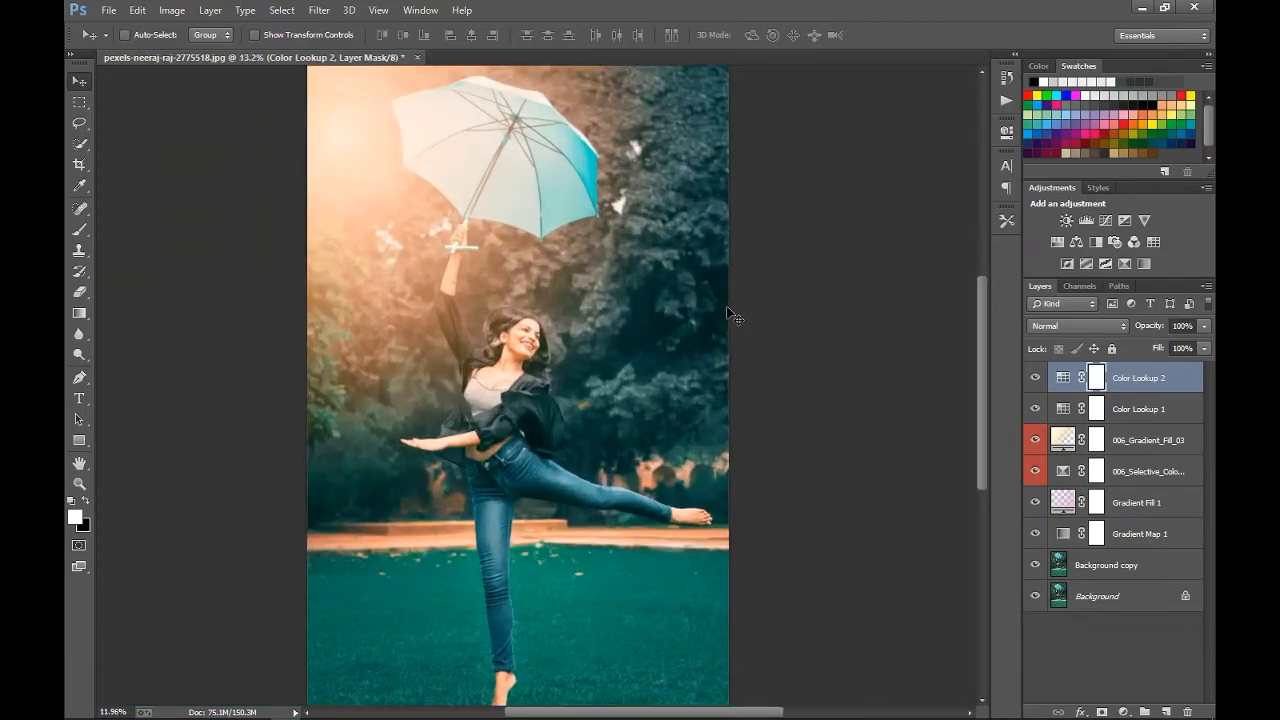
pyautogui.scroll(-1, 733, 312)
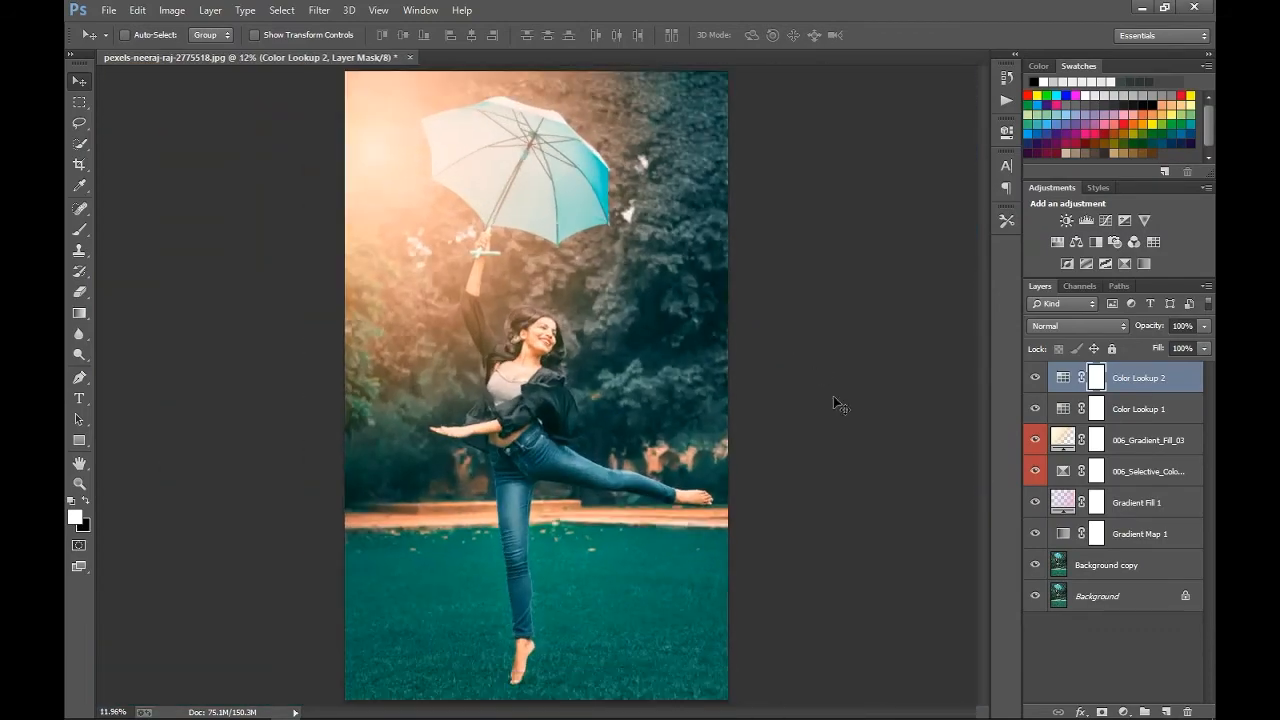
# Compare the photo with and without the two color lookups and other grading layers by isolating the background copy.
pyautogui.keyDown('alt'); pyautogui.click(1035, 566); pyautogui.keyUp('alt')
pyautogui.keyDown('alt'); pyautogui.click(1035, 566); pyautogui.keyUp('alt')
pyautogui.keyDown('alt'); pyautogui.click(1035, 566); pyautogui.keyUp('alt')
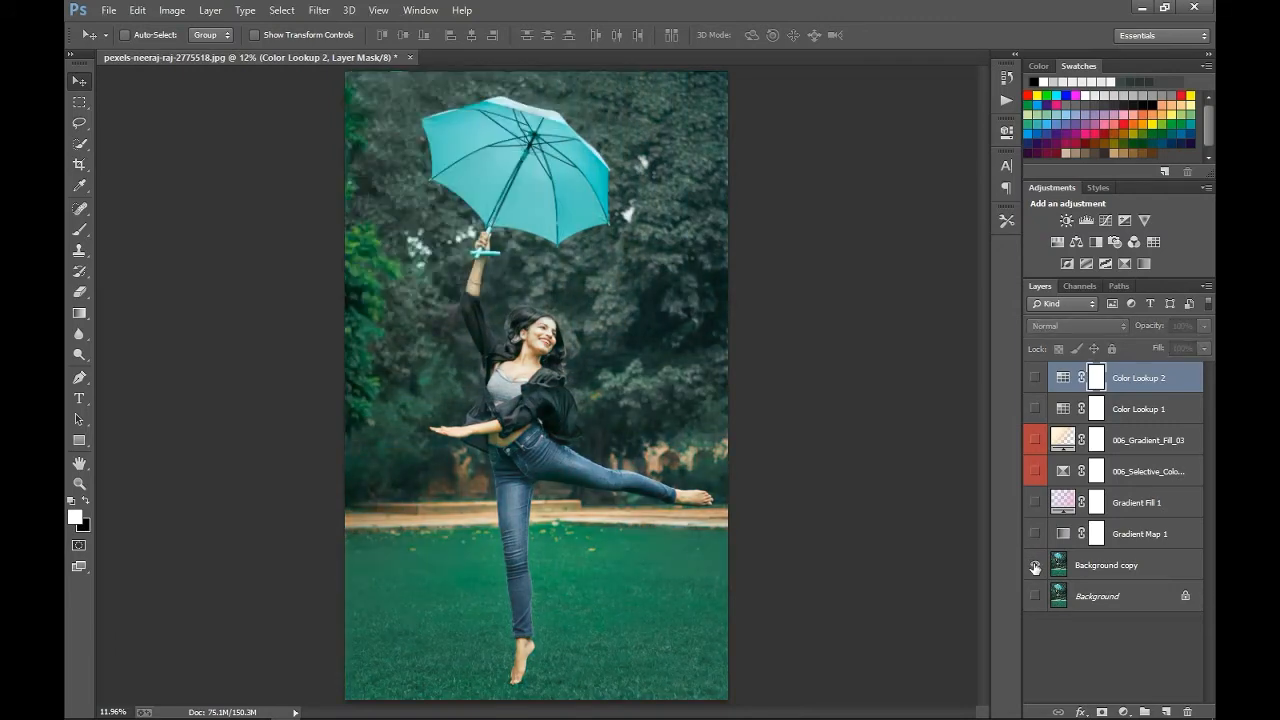
pyautogui.keyDown('alt'); pyautogui.click(1035, 566); pyautogui.keyUp('alt')
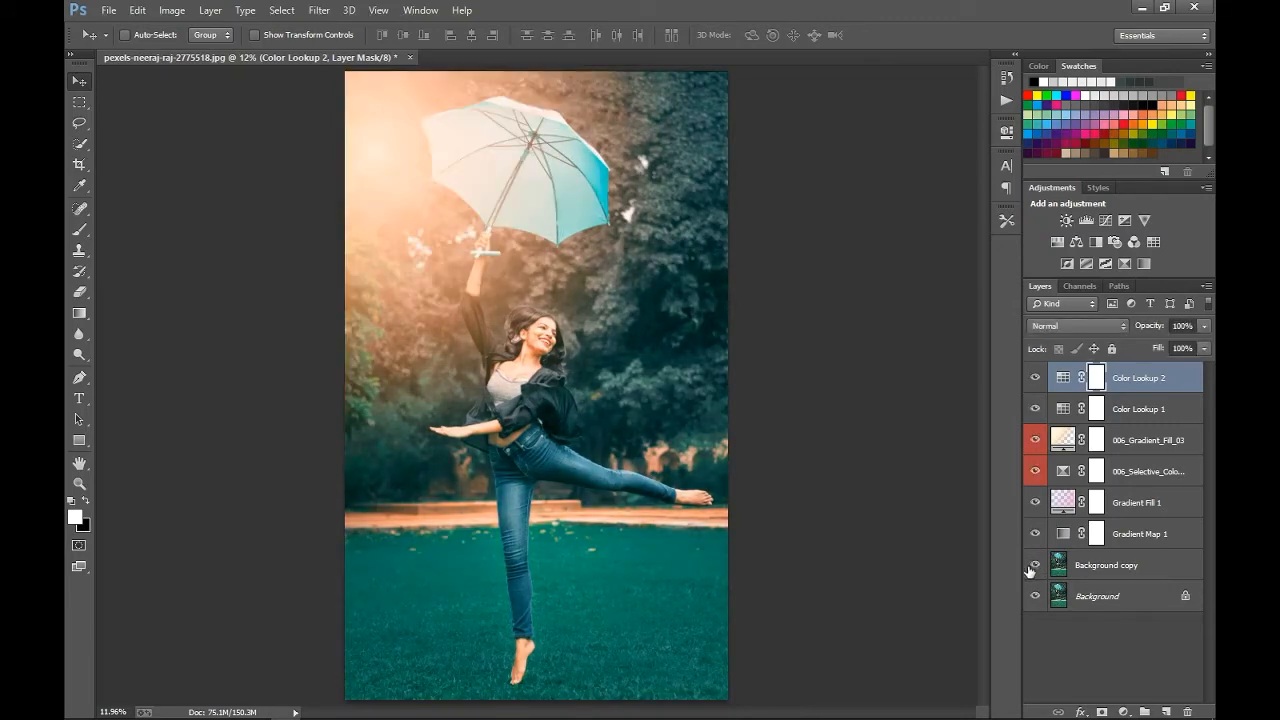
pyautogui.keyDown('alt'); pyautogui.click(1035, 566); pyautogui.keyUp('alt')
pyautogui.keyDown('alt'); pyautogui.click(1035, 566); pyautogui.keyUp('alt')
pyautogui.keyDown('alt'); pyautogui.click(1035, 568); pyautogui.keyUp('alt')
pyautogui.keyDown('alt'); pyautogui.click(1035, 568); pyautogui.keyUp('alt')
# Add an empty layer above Color Lookup 2, reset the foreground and background colors to default, and activate the Brush tool.
pyautogui.click(1160, 711)
pyautogui.press('d')
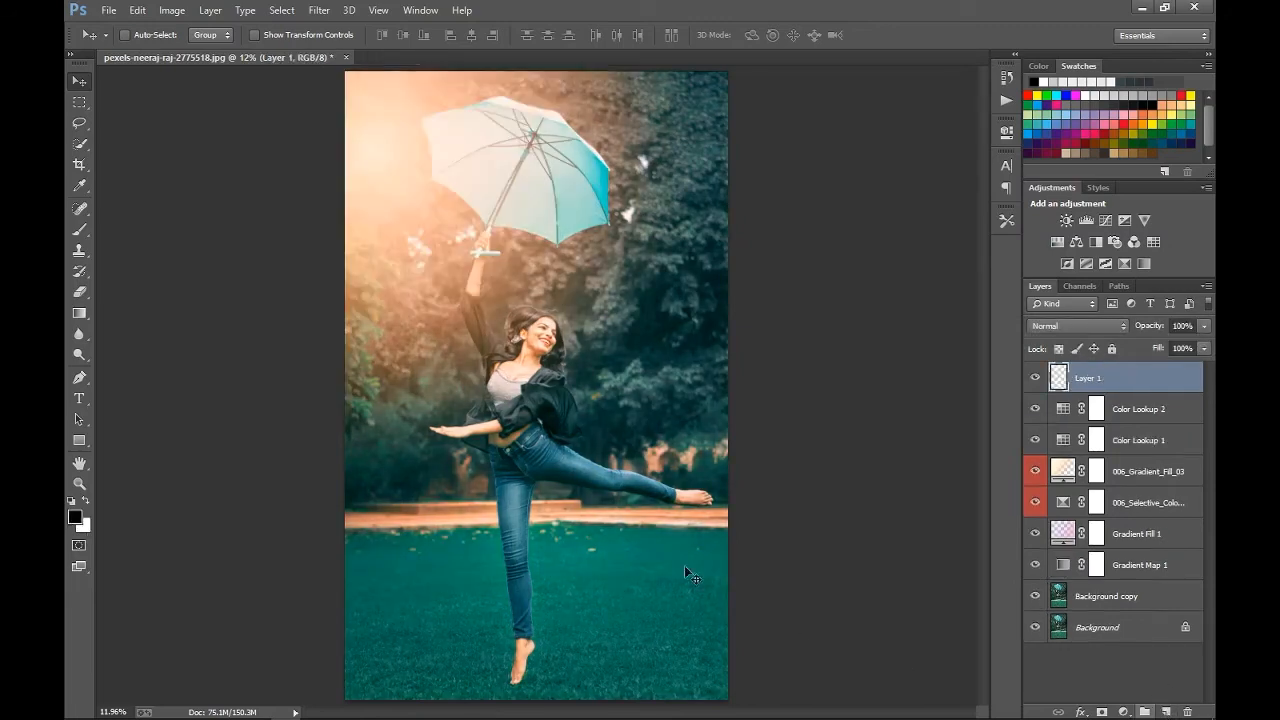
pyautogui.click(70, 225)
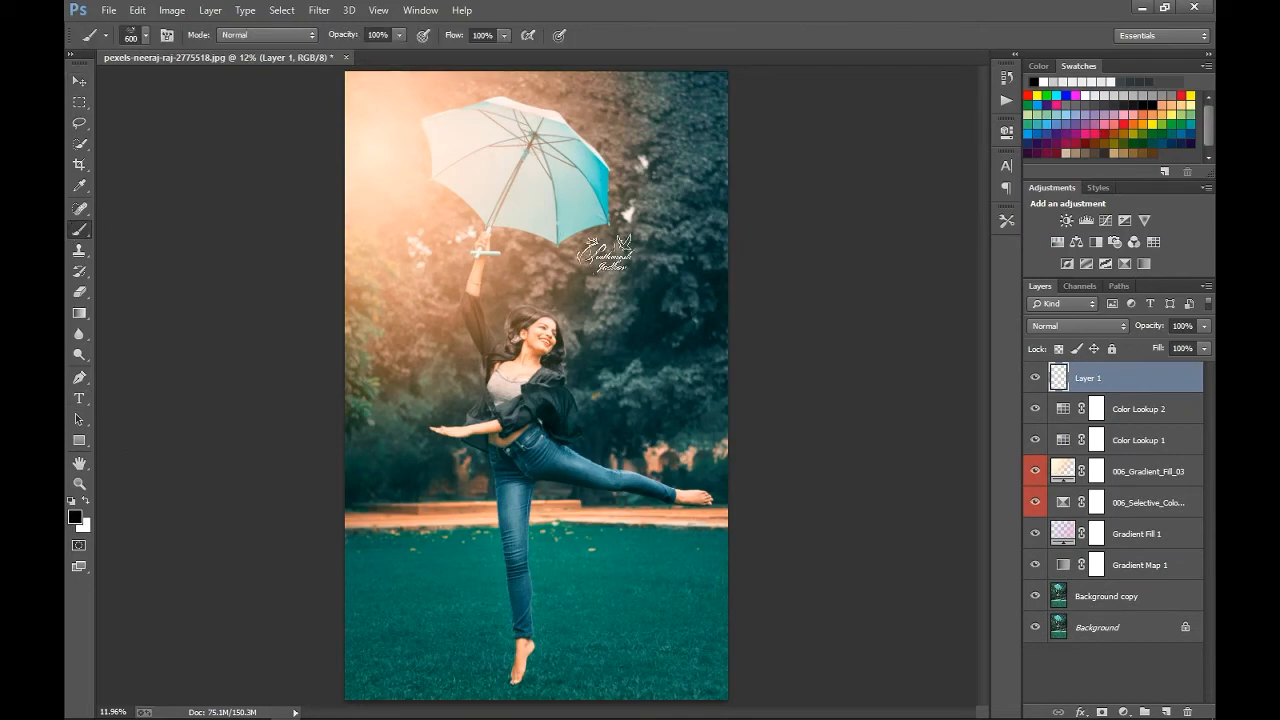
# Stamp the signature brush in white at size 400 over the dark foliage beside the woman on Layer 1.
pyautogui.scroll(3, 672, 355)
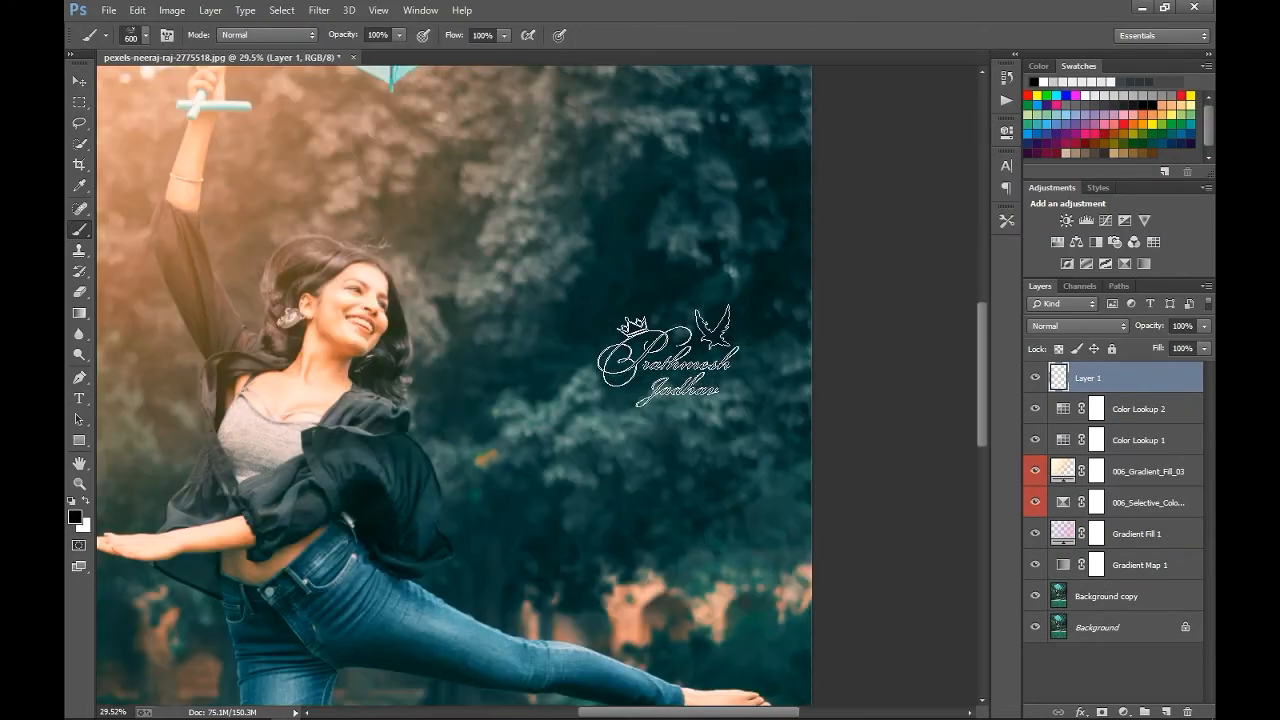
pyautogui.scroll(3, 655, 355)
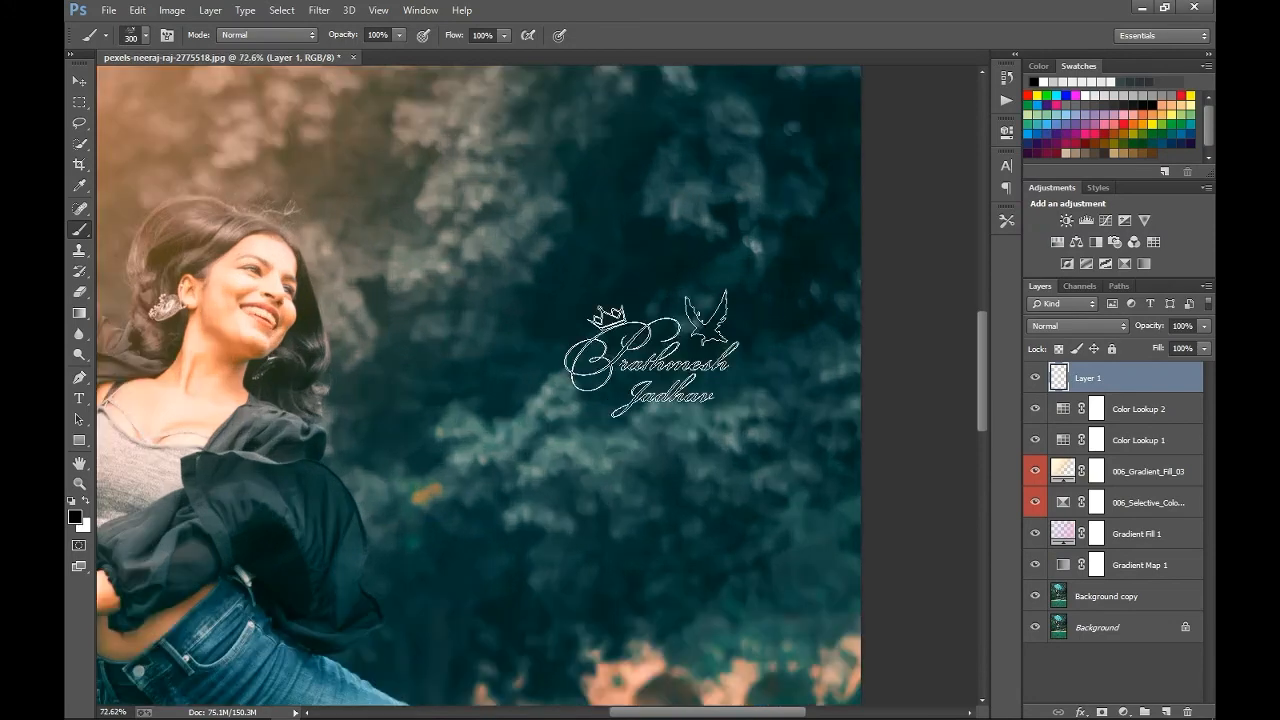
pyautogui.press('[')
pyautogui.press('[')
pyautogui.press('[')
pyautogui.press('[')
pyautogui.scroll(3, 640, 355)
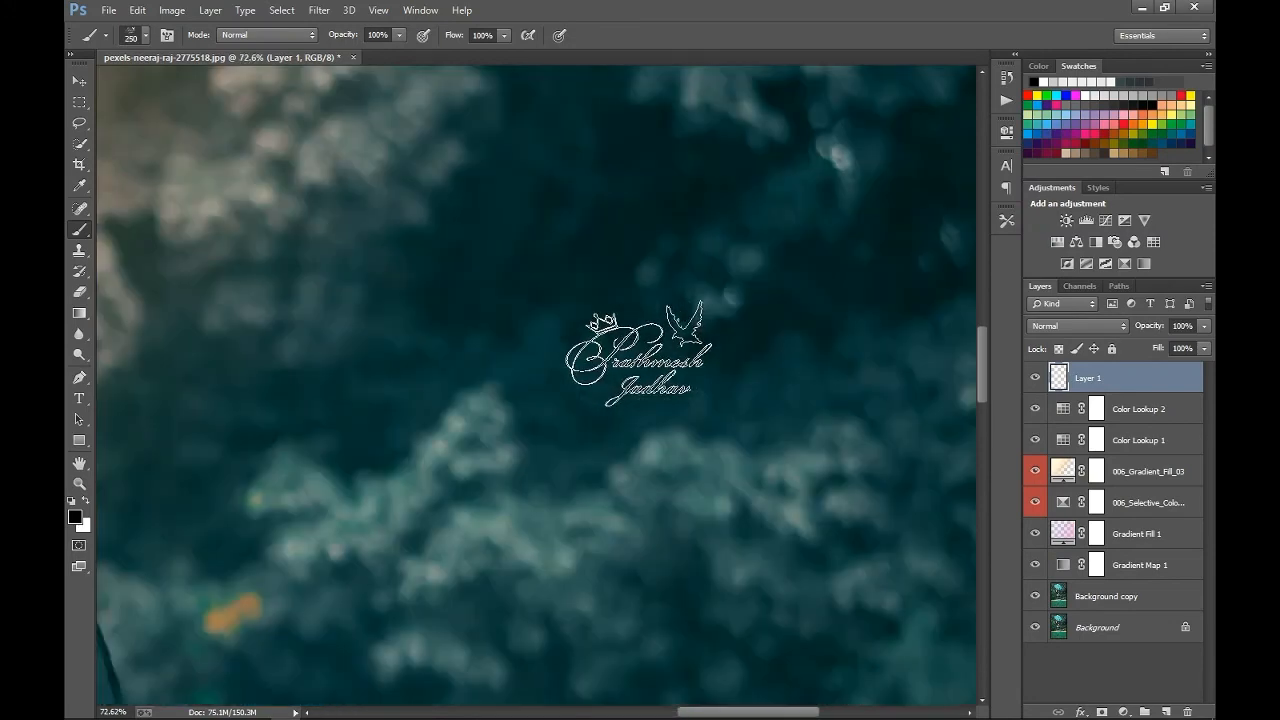
pyautogui.press('x')
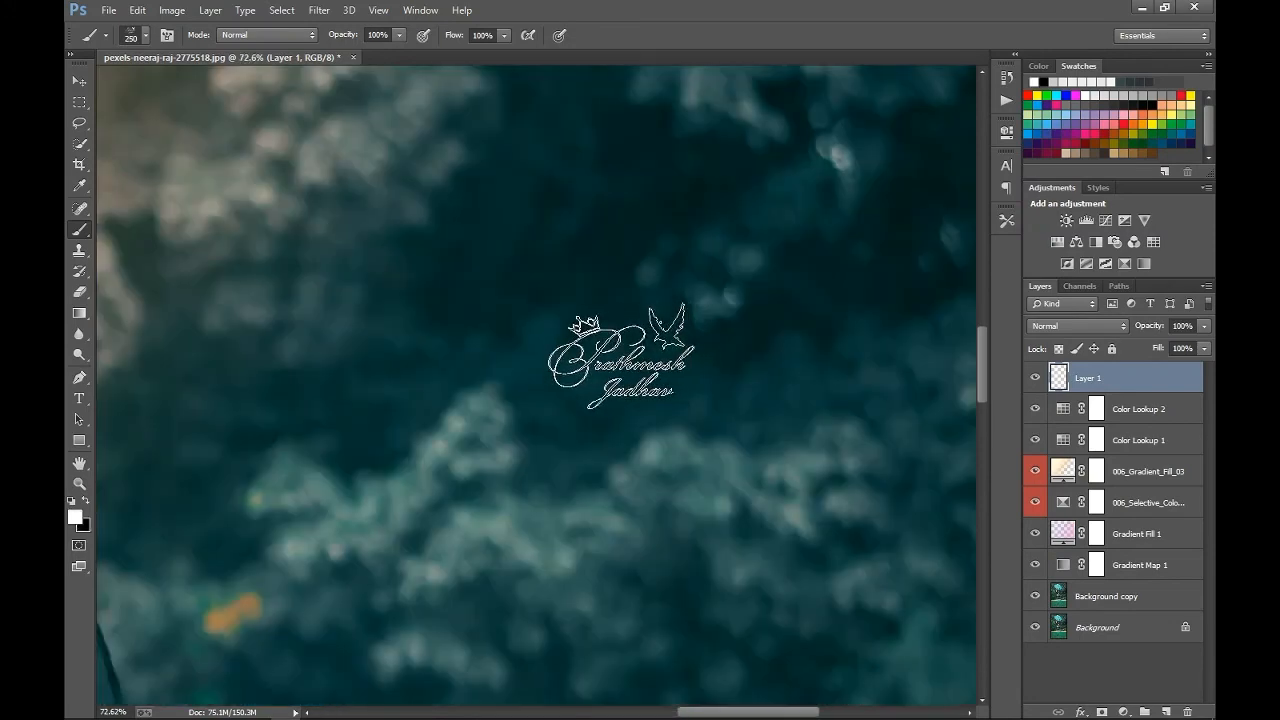
pyautogui.press(']')
pyautogui.press(']')
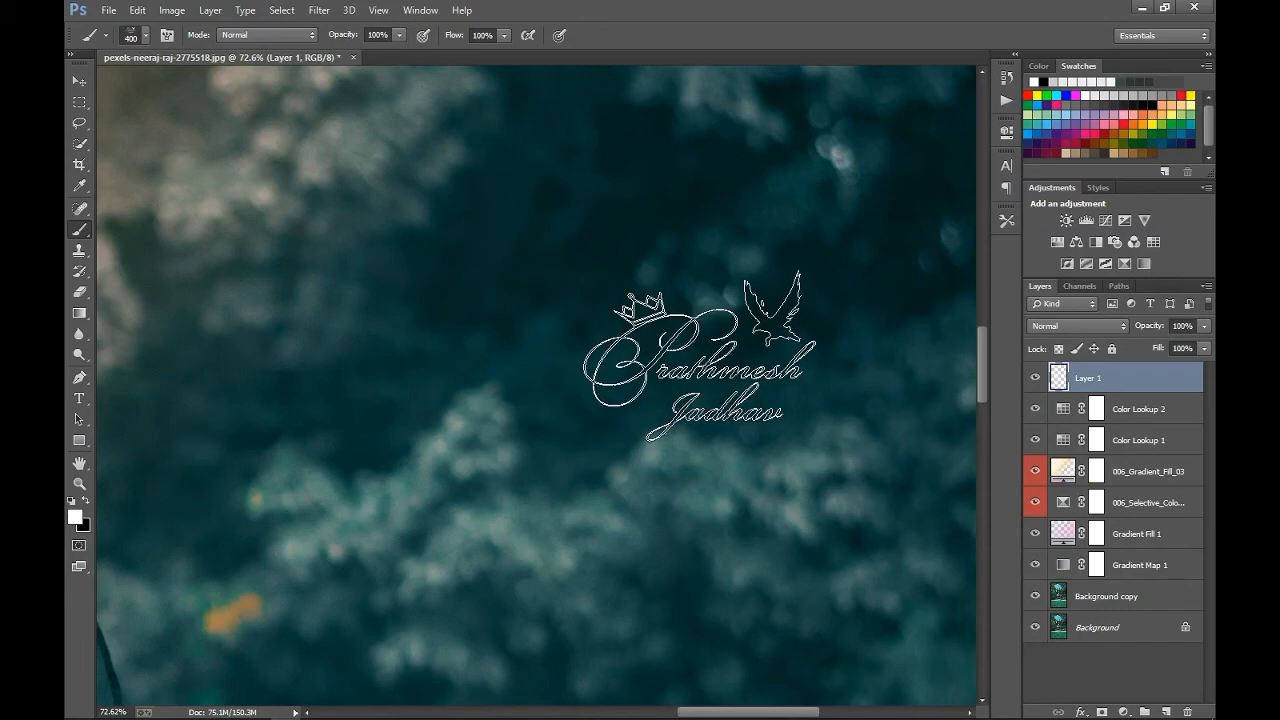
pyautogui.click(699, 355)
pyautogui.scroll(-2, 700, 365)
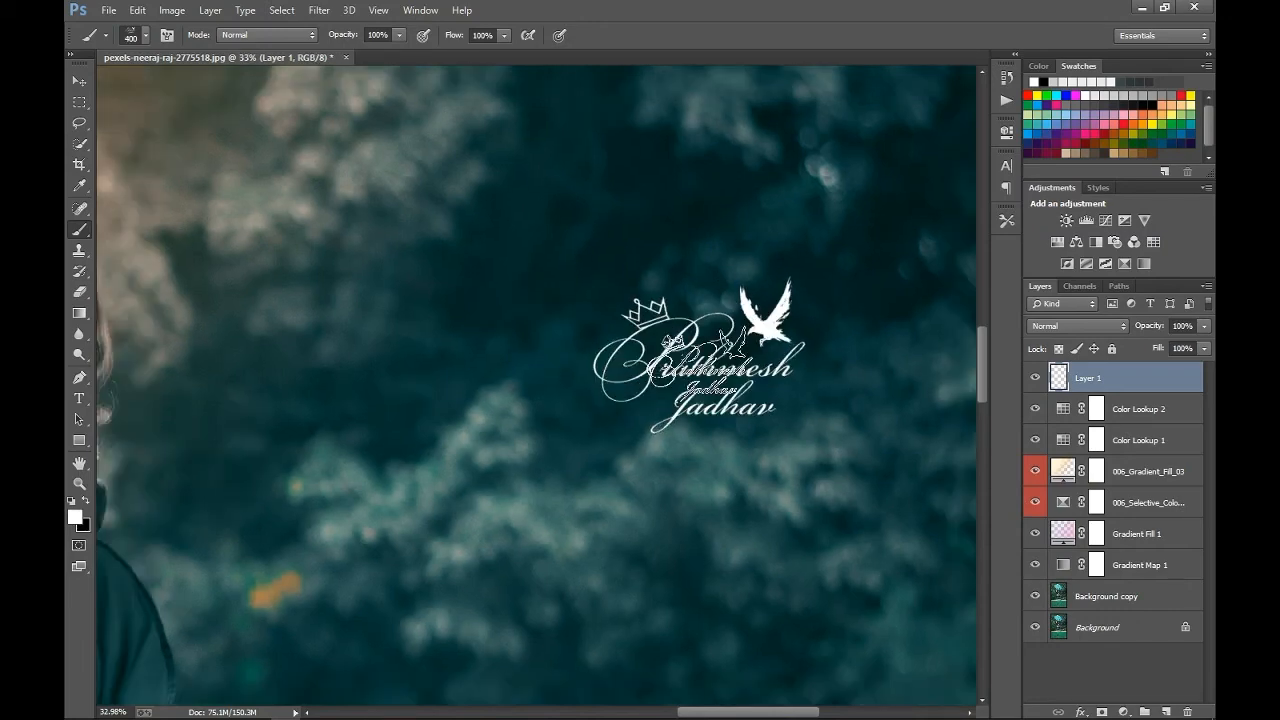
pyautogui.scroll(-3, 700, 360)
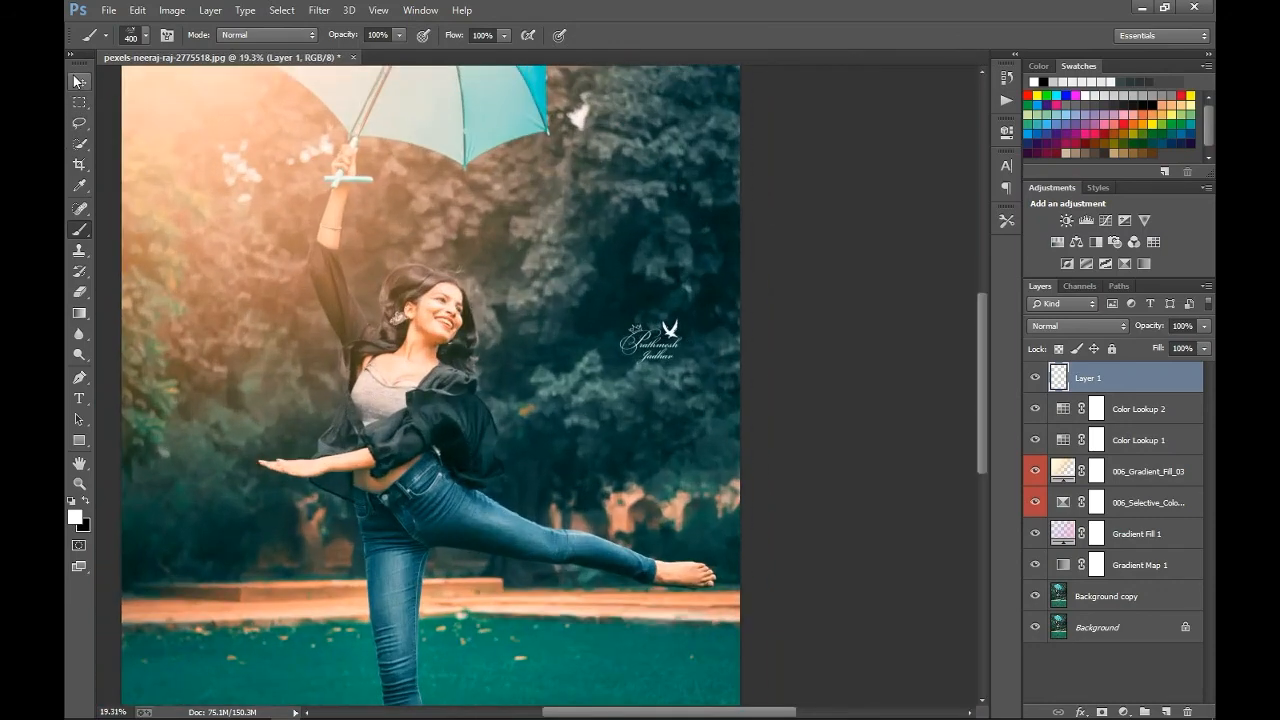
pyautogui.click(79, 82)
# Compare the finished, signed photo with the isolated background copy, then restore all layers and view the full image.
pyautogui.scroll(-2, 670, 330)
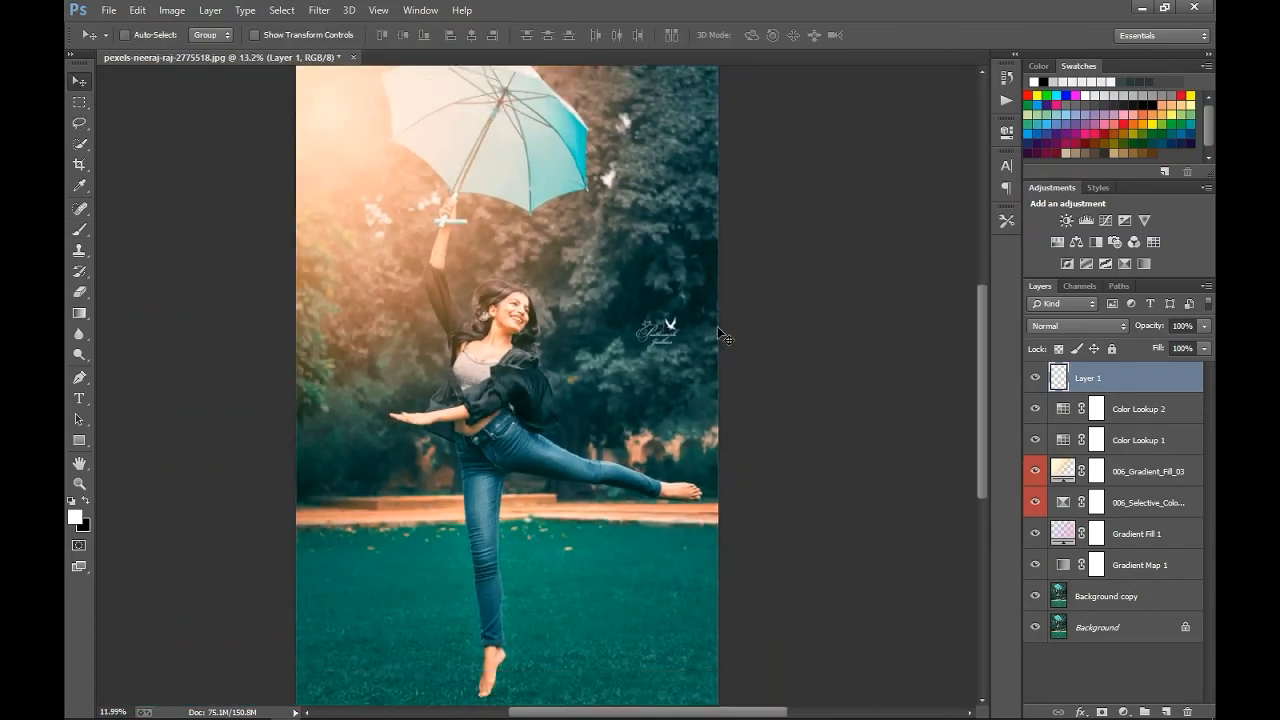
pyautogui.scroll(-1, 718, 327)
pyautogui.scroll(3, 725, 330)
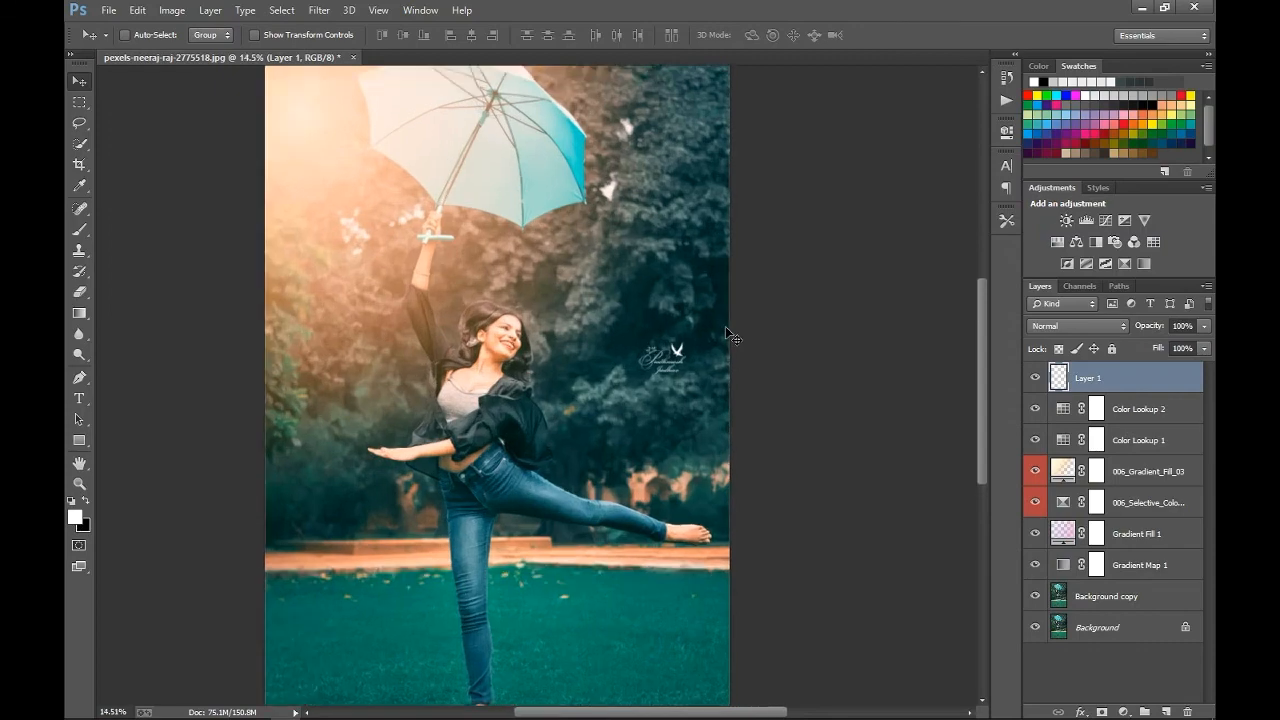
pyautogui.keyDown('alt'); pyautogui.click(1040, 597); pyautogui.keyUp('alt')
pyautogui.keyDown('alt'); pyautogui.click(1040, 597); pyautogui.keyUp('alt')
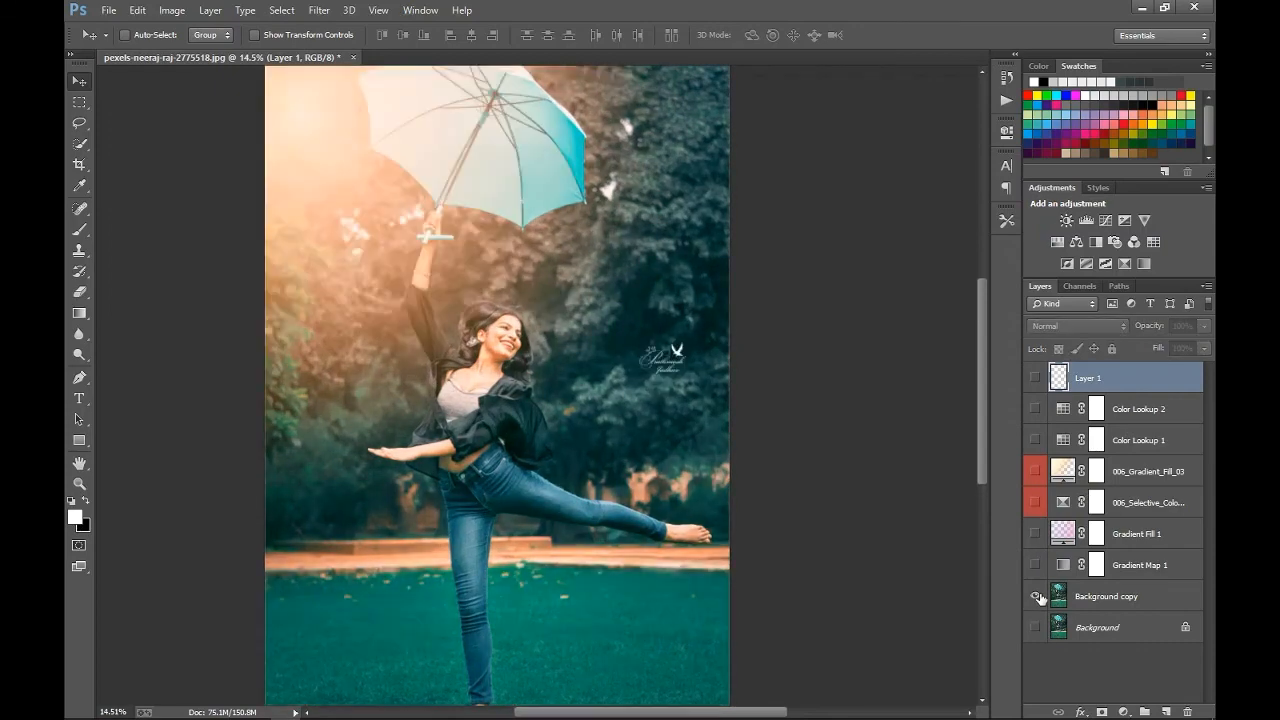
pyautogui.keyDown('alt'); pyautogui.click(1040, 597); pyautogui.keyUp('alt')
pyautogui.keyDown('alt'); pyautogui.click(1040, 597); pyautogui.keyUp('alt')
pyautogui.scroll(-2, 816, 450)
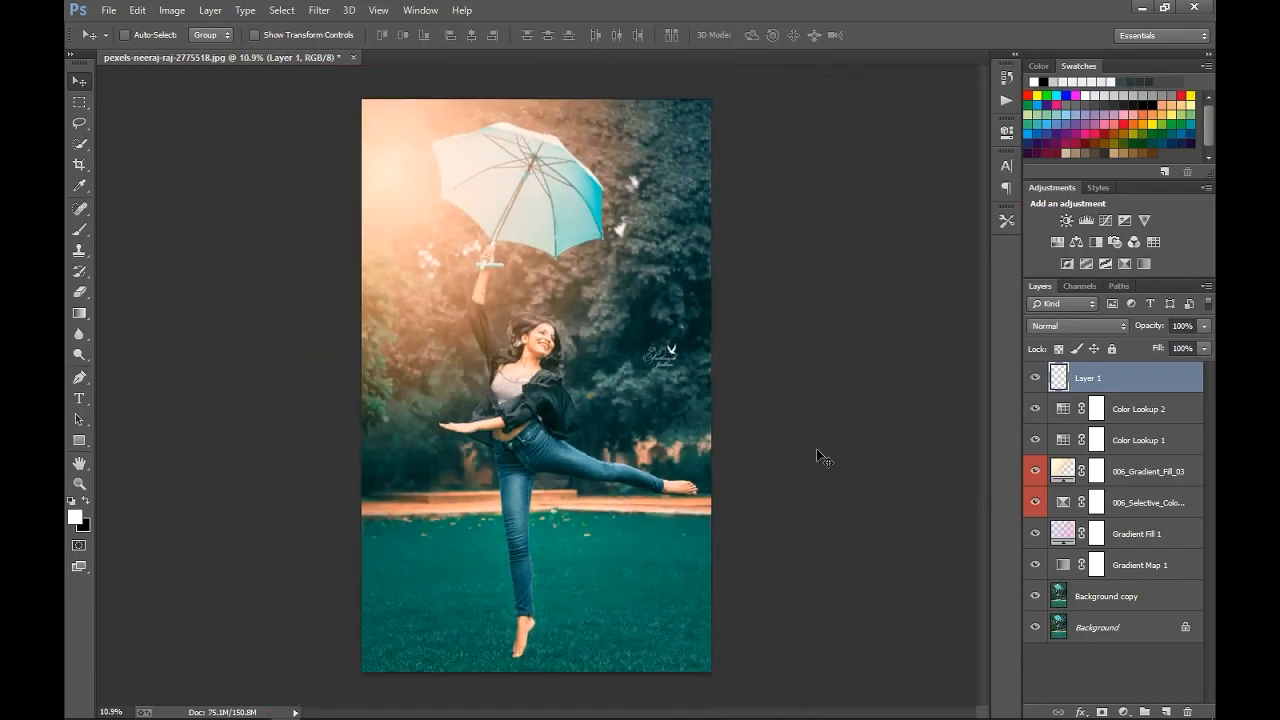